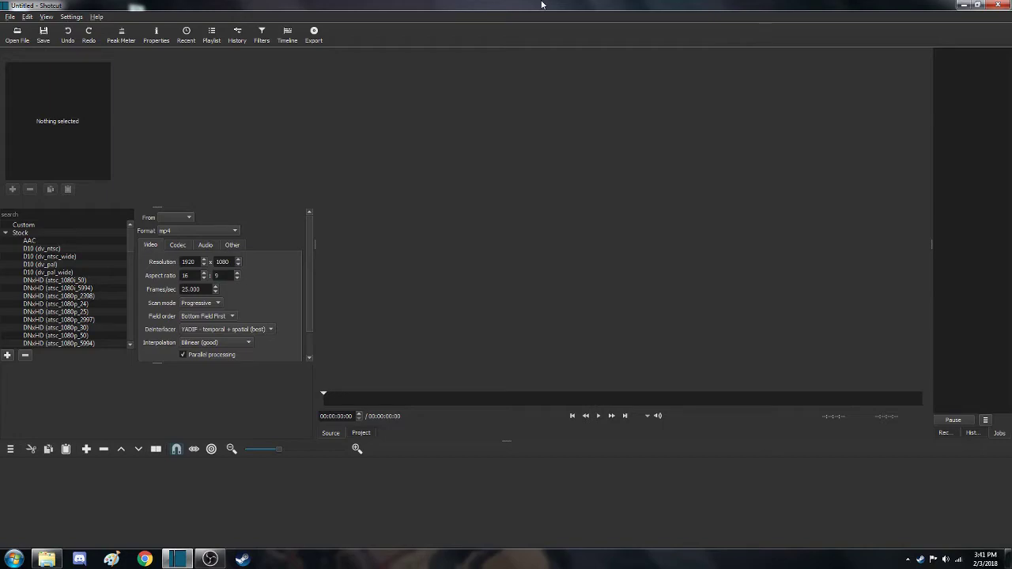
Load 10-13-2017_10-59-30_PM.mp4 from the Storm folder into the video player and pause its playback.
drag(541, 5, 432, 67)
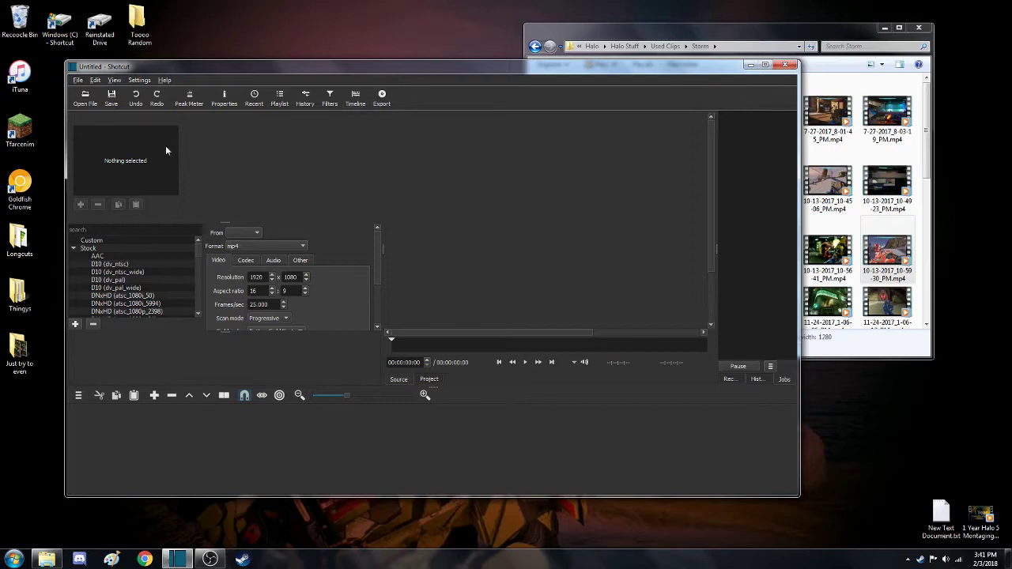
click(77, 80)
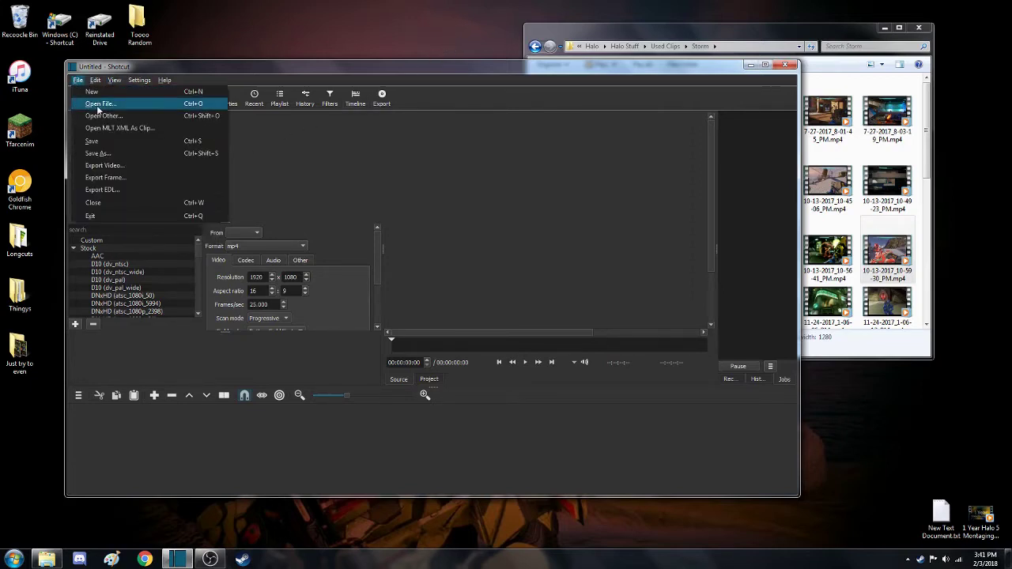
click(289, 67)
drag(289, 67, 251, 56)
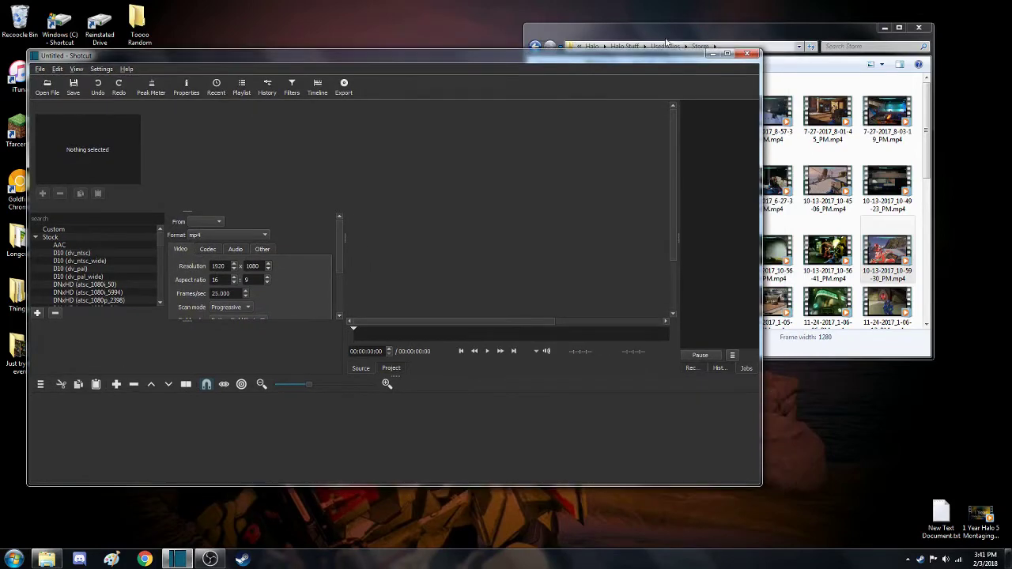
click(663, 36)
drag(662, 37, 707, 45)
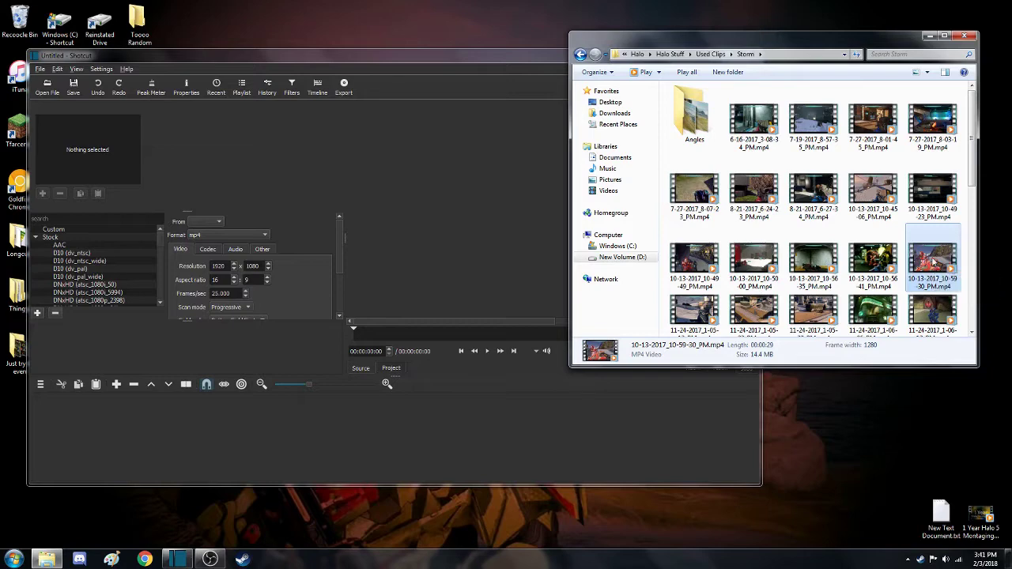
drag(934, 263, 450, 133)
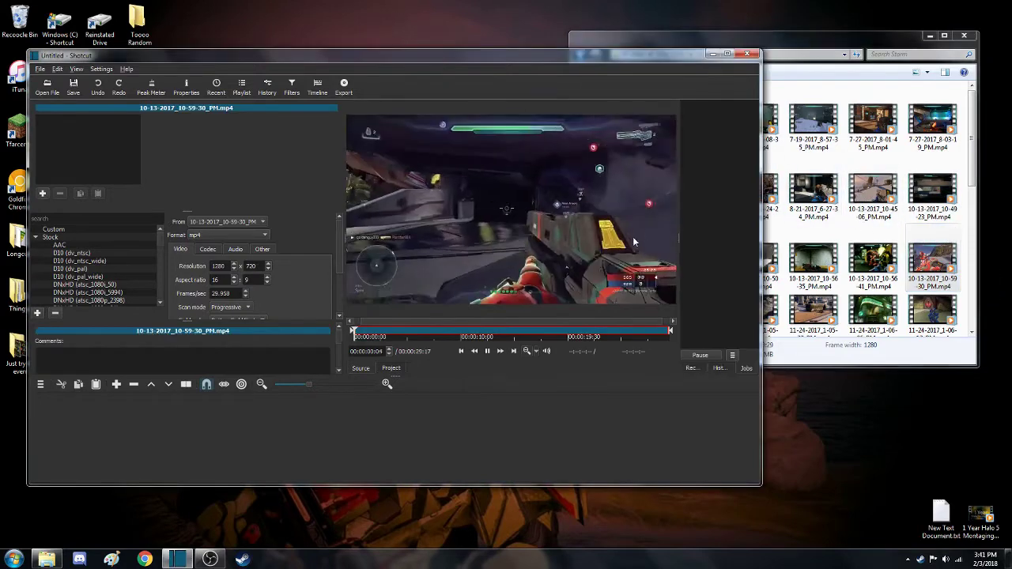
click(488, 351)
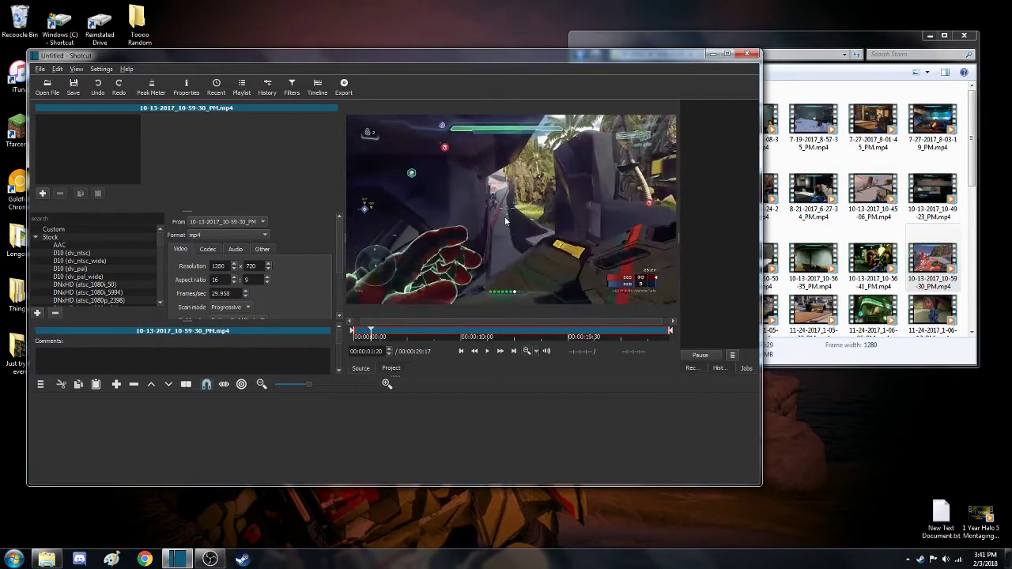
Maximize the editor, add the loaded clip to the timeline, and return the playhead to the start.
double_click(465, 55)
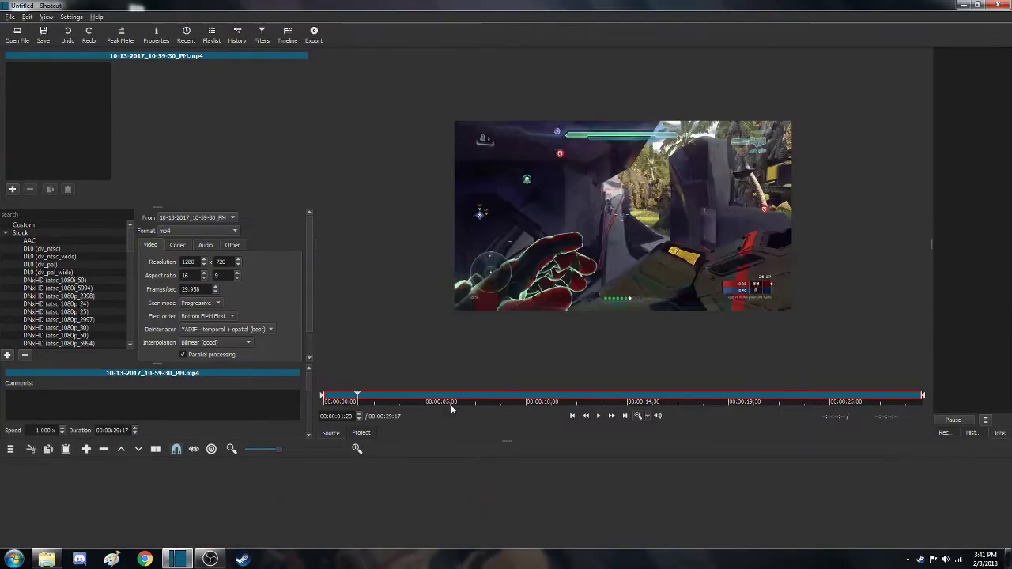
drag(581, 188, 198, 497)
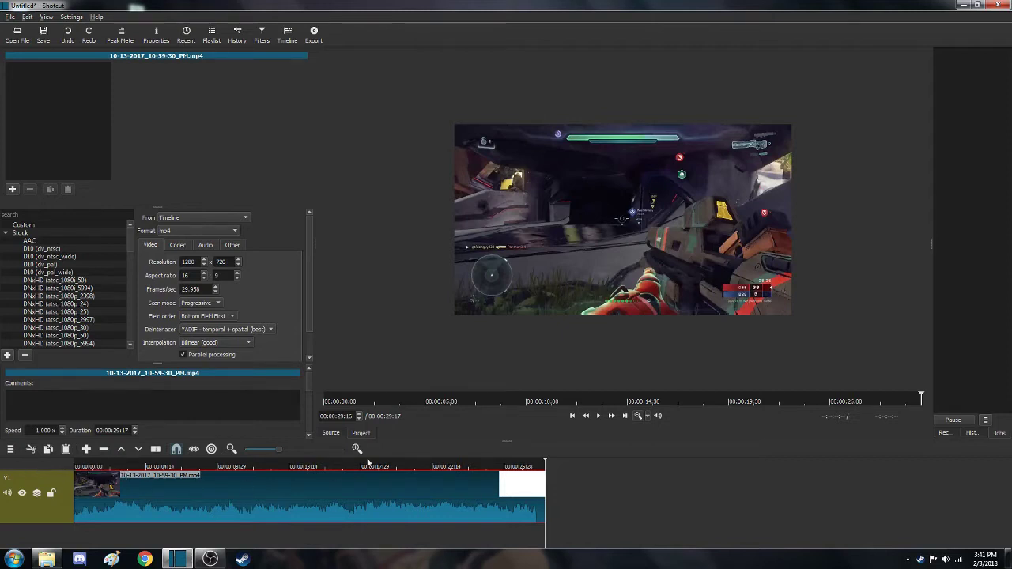
click(572, 415)
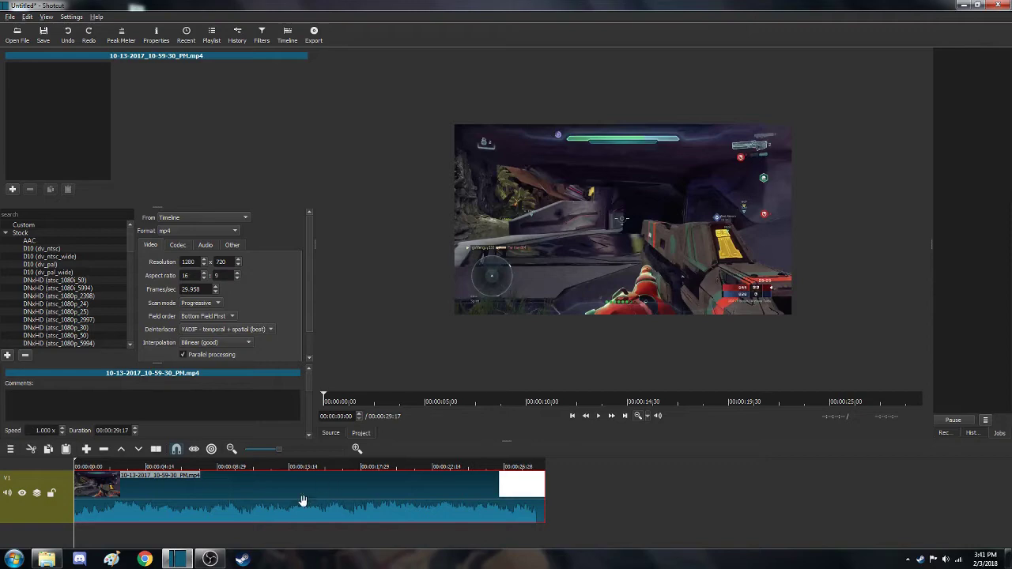
Review the timeline footage and split the clip at 00:00:17:11.
key(space)
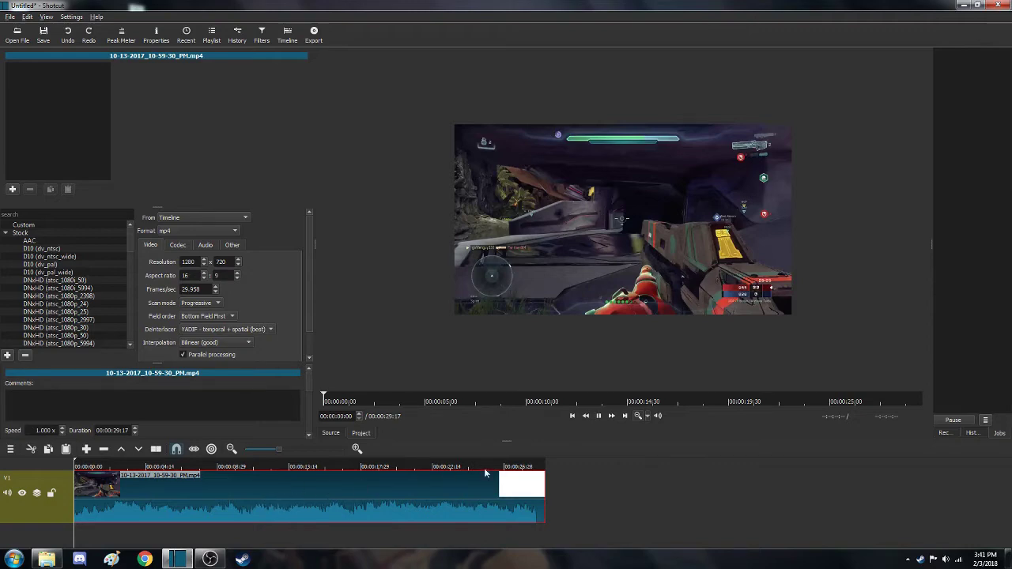
click(600, 416)
drag(167, 468, 222, 468)
drag(532, 399, 655, 399)
drag(323, 467, 263, 467)
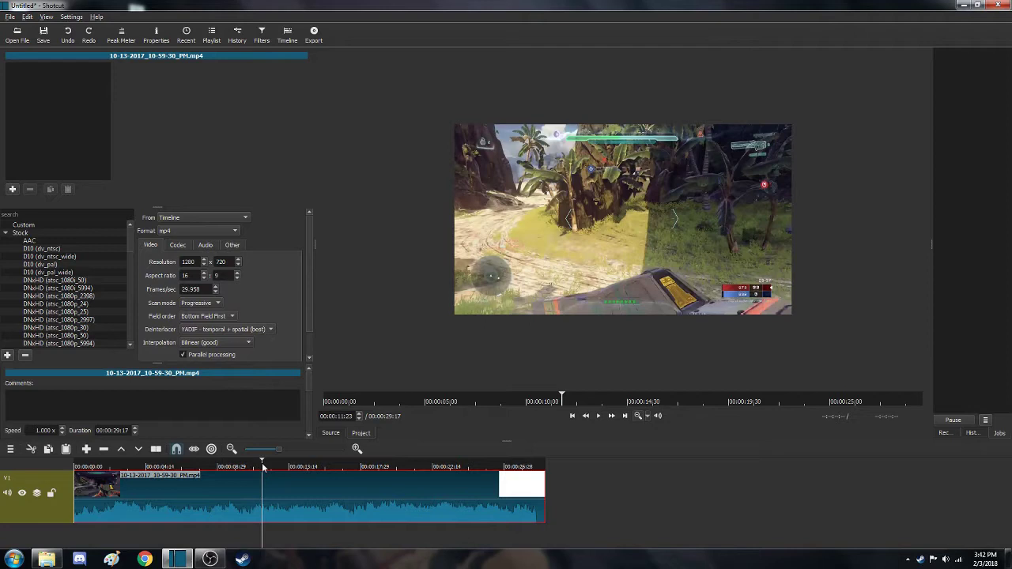
drag(264, 467, 378, 468)
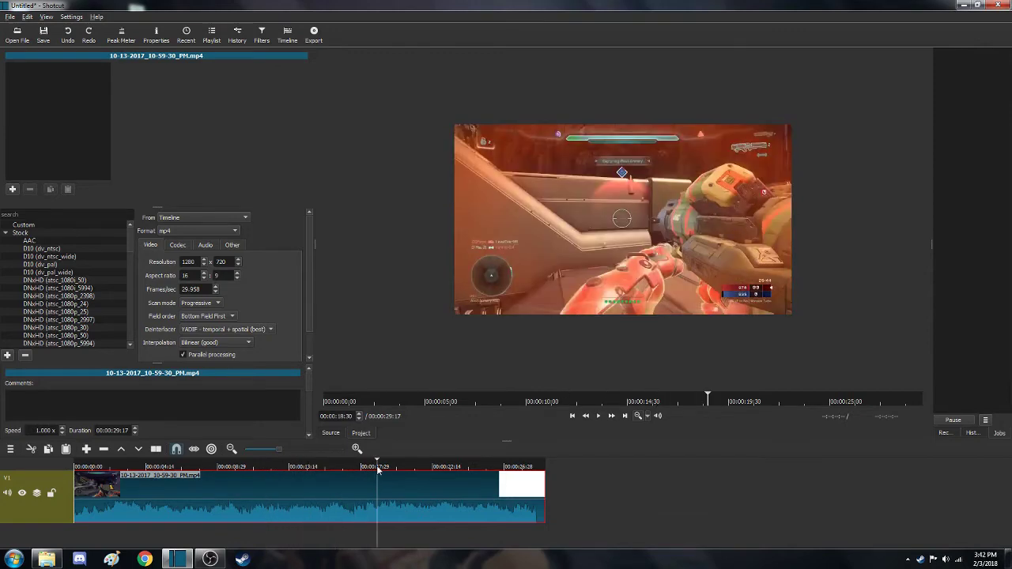
key(space)
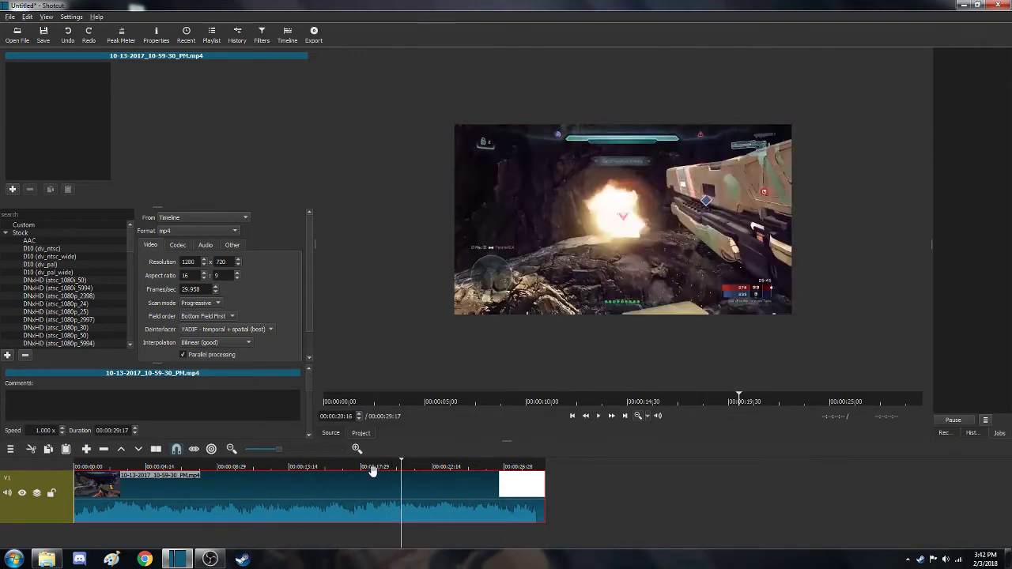
drag(368, 468, 353, 472)
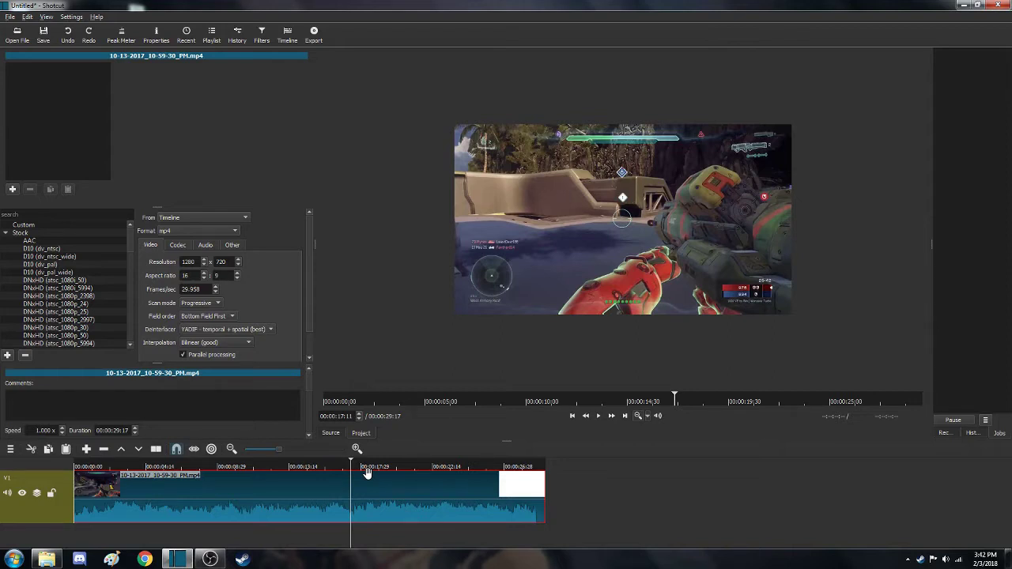
key(s)
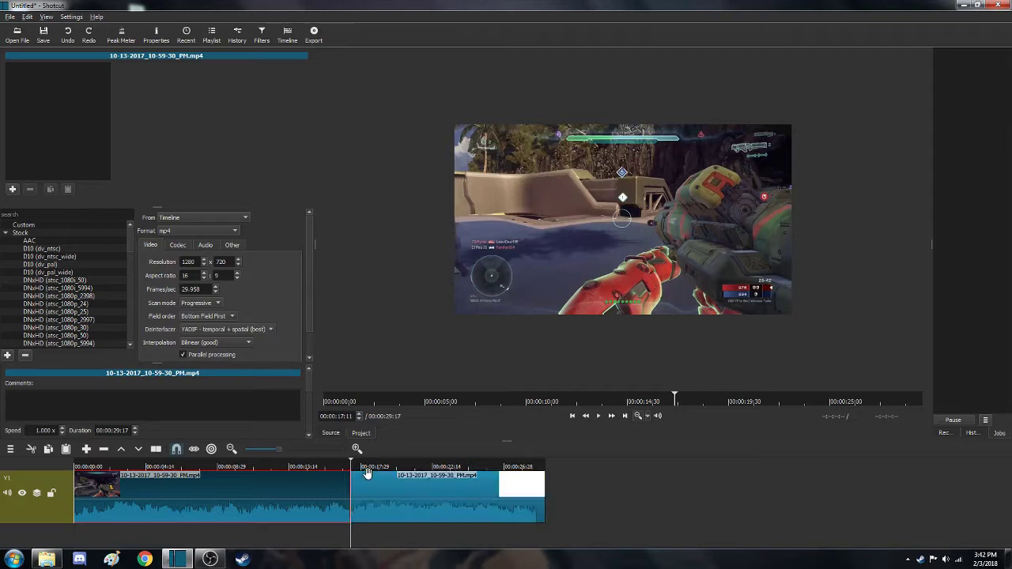
Remove the section before the split together with its space, and undo that removal.
right_click(317, 487)
click(340, 514)
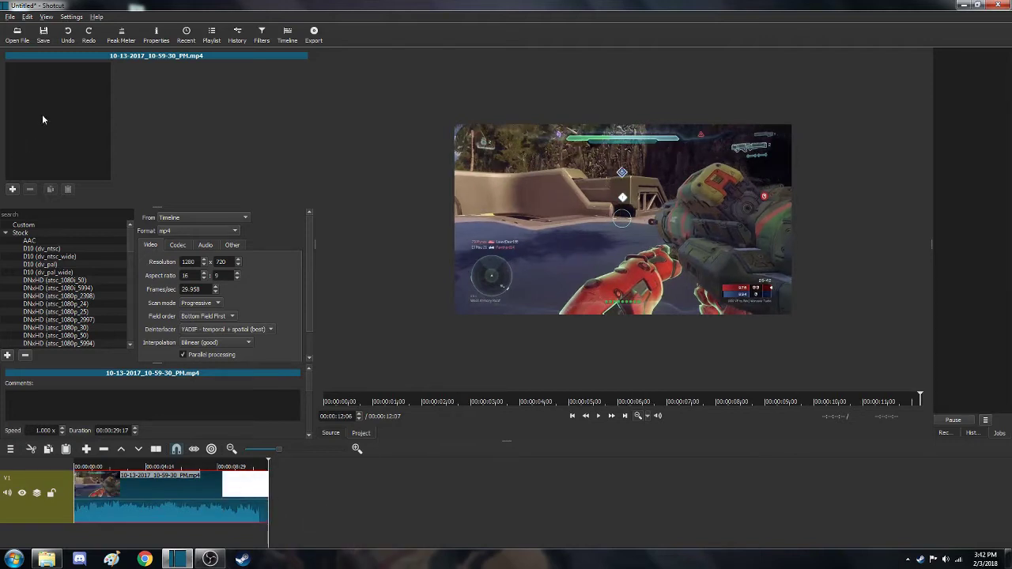
key(ctrl+z)
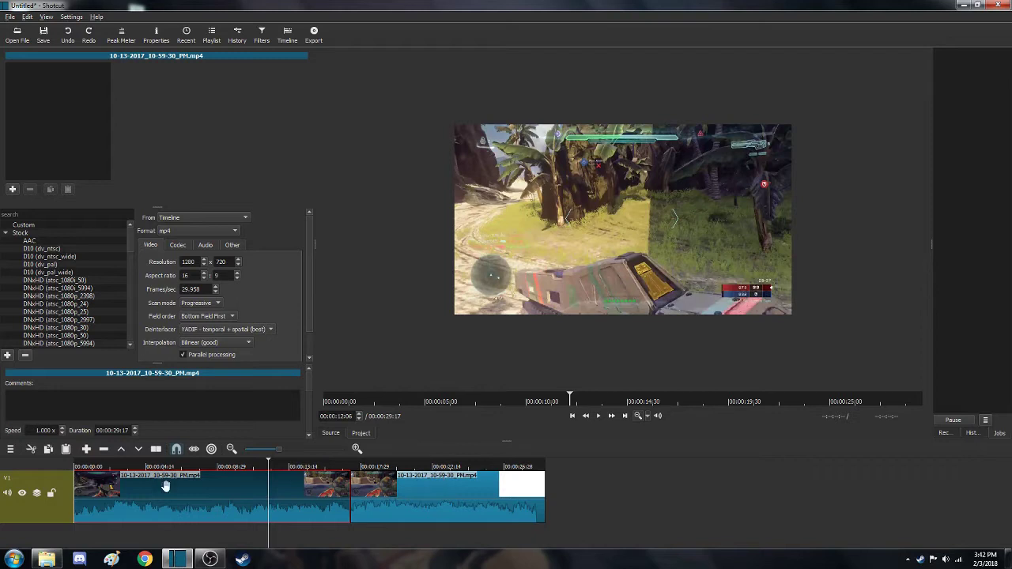
Lift the section before the split off the V1 track and remove the empty gap it leaves.
key(z)
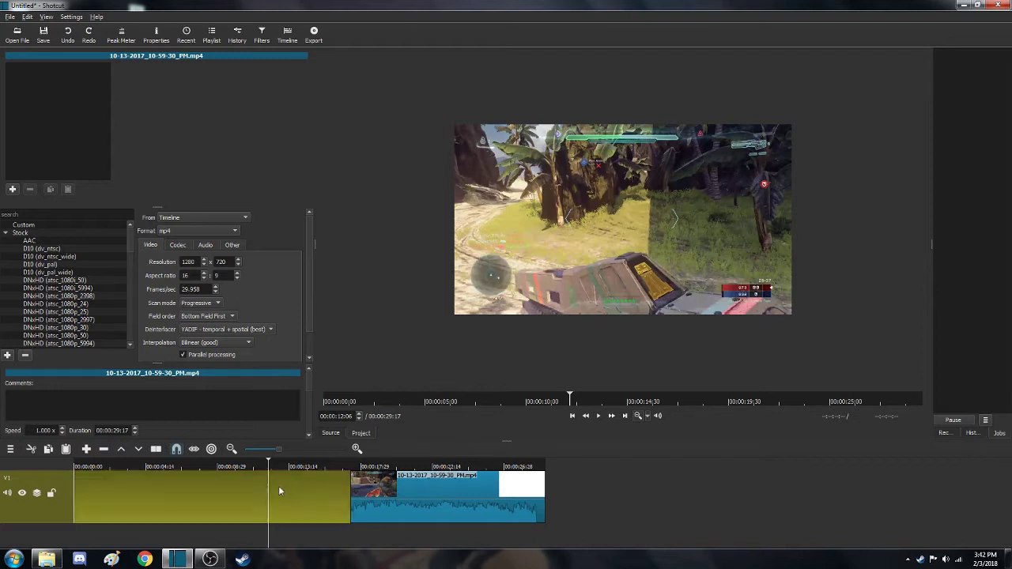
right_click(232, 501)
click(204, 495)
right_click(231, 492)
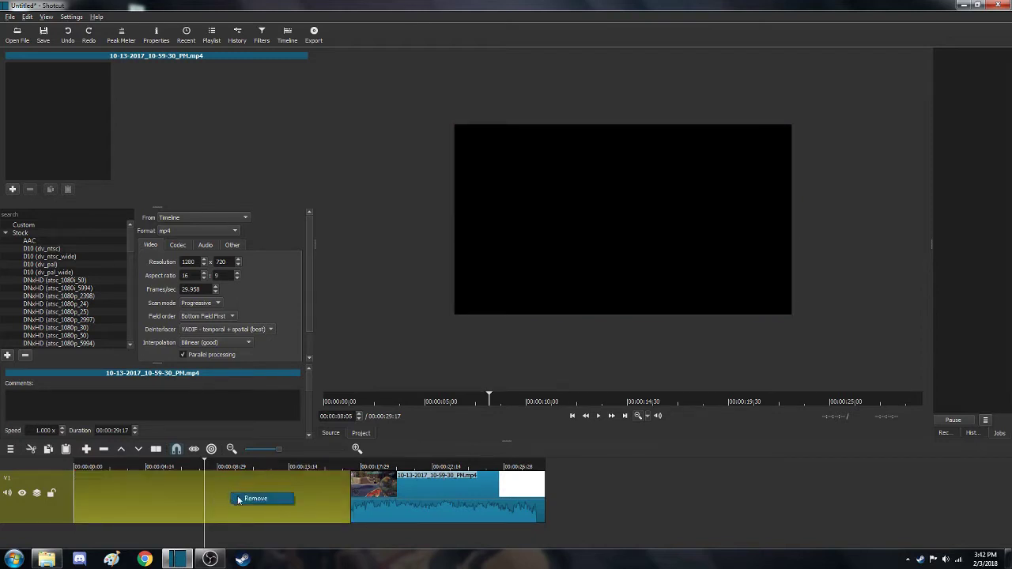
click(239, 498)
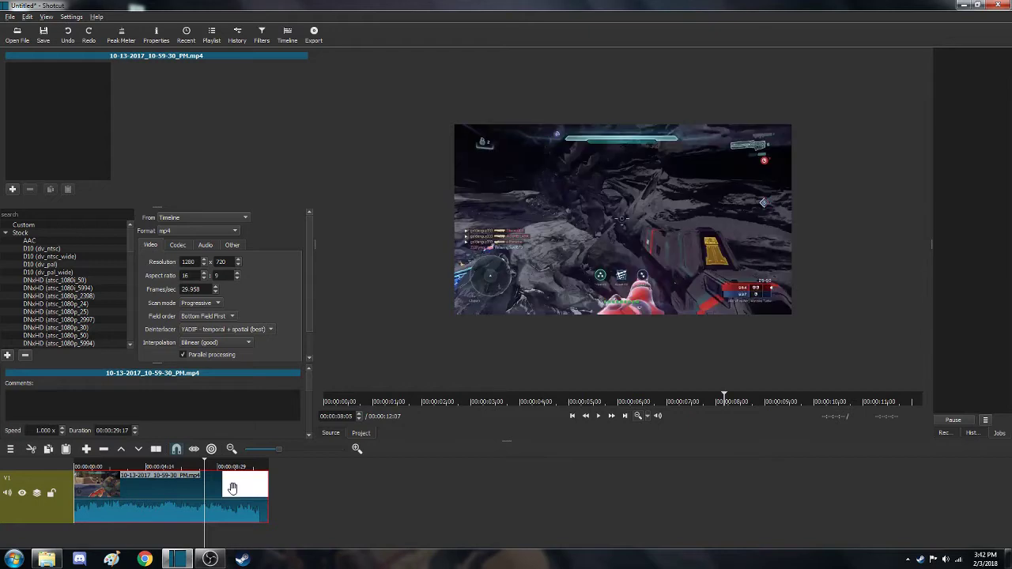
Play the trimmed clip from its start and split it about 4 seconds in, shortly after the explosion.
click(573, 415)
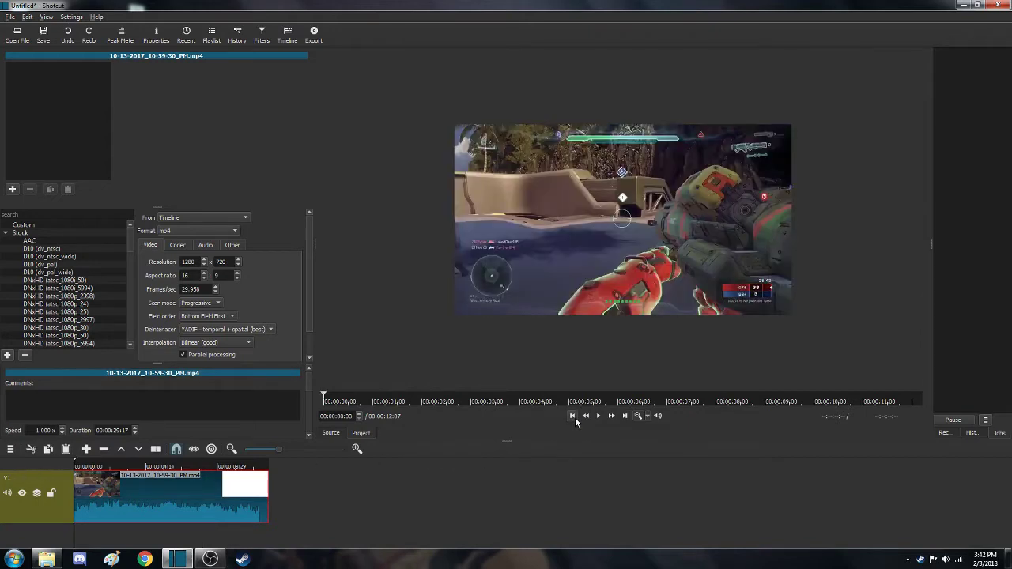
click(172, 467)
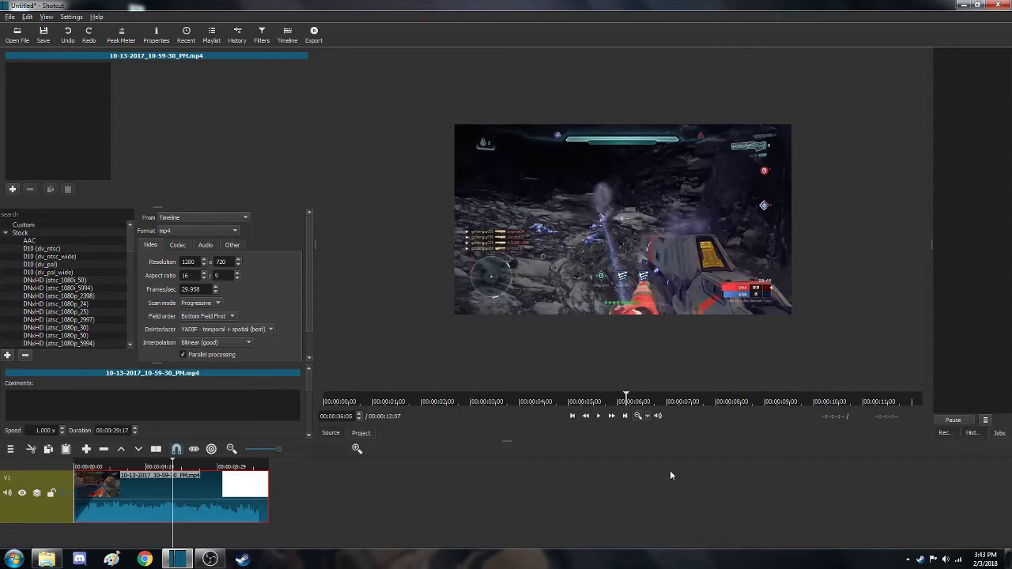
click(574, 416)
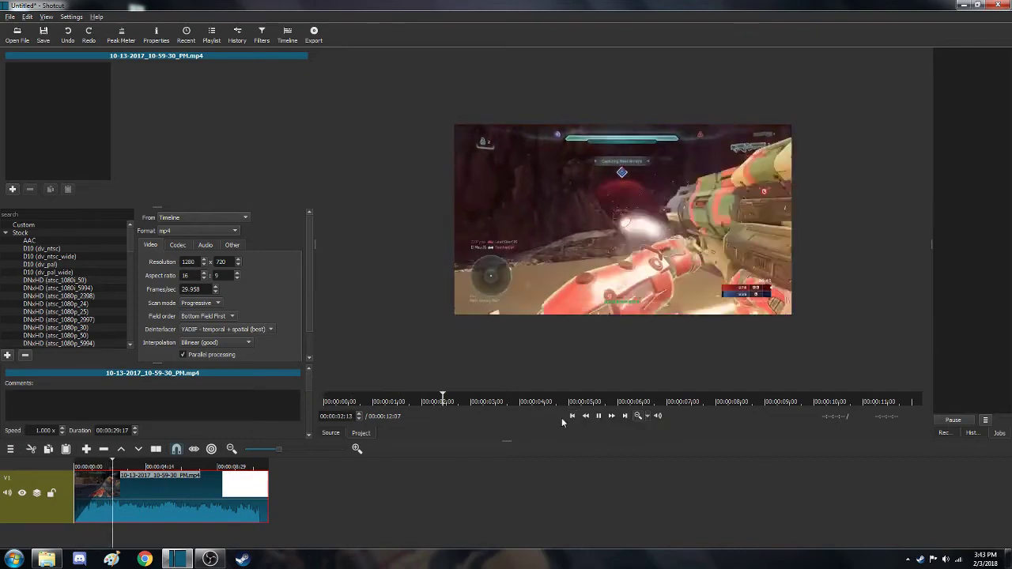
key(space)
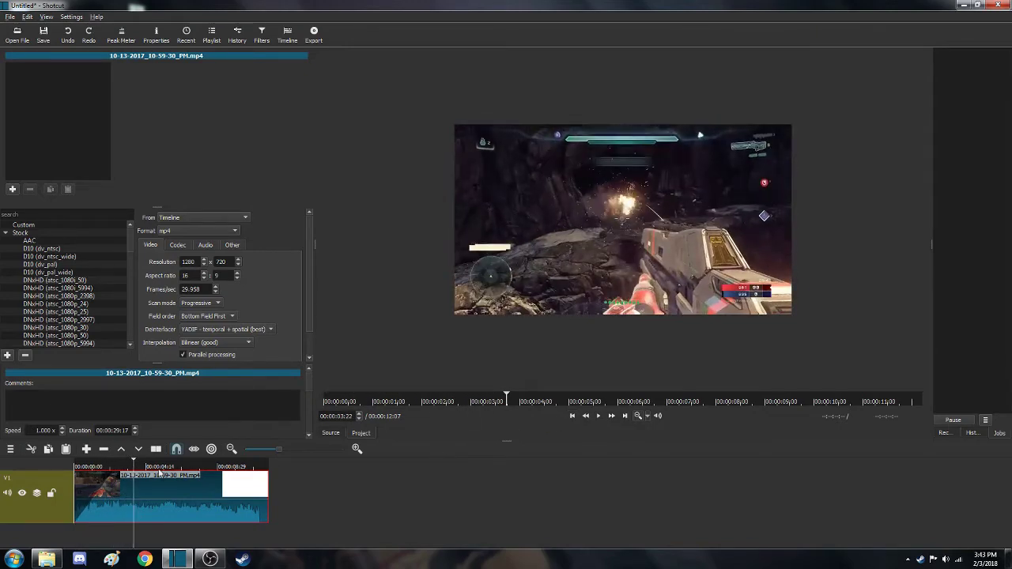
click(116, 467)
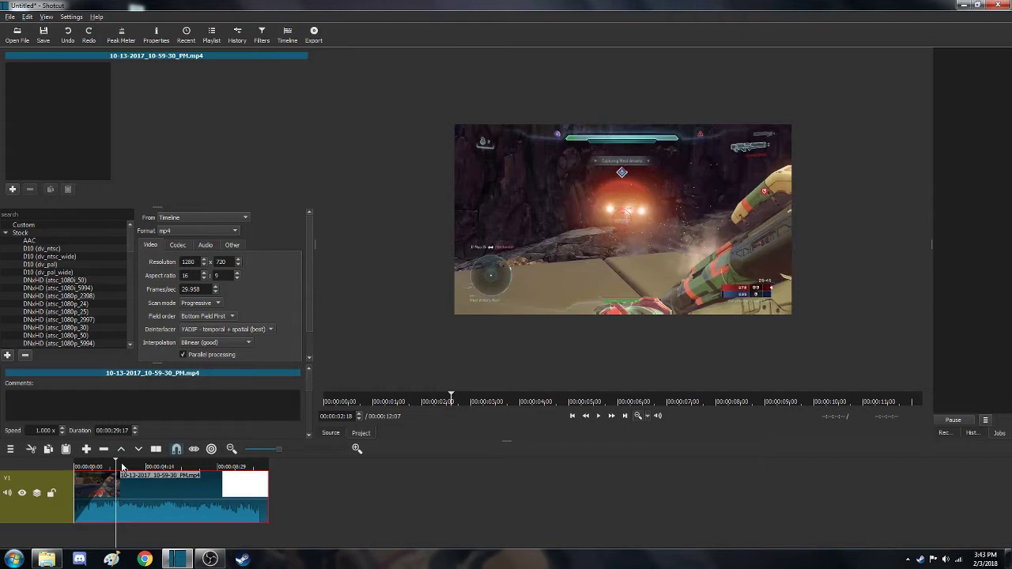
mouse_move(121, 468)
mouse_down()
mouse_move(169, 468)
mouse_move(133, 468)
mouse_up()
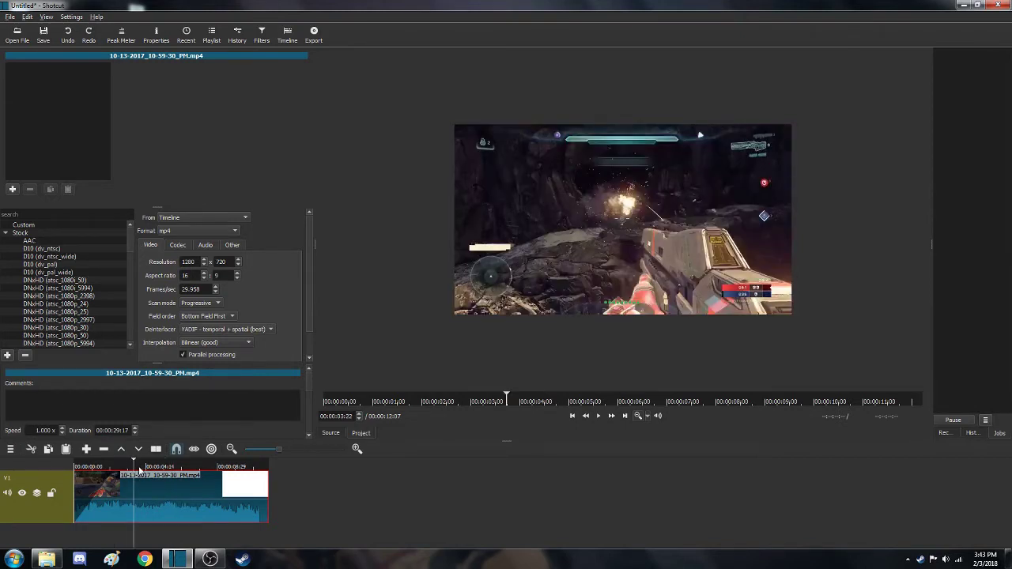
click(117, 467)
key(space)
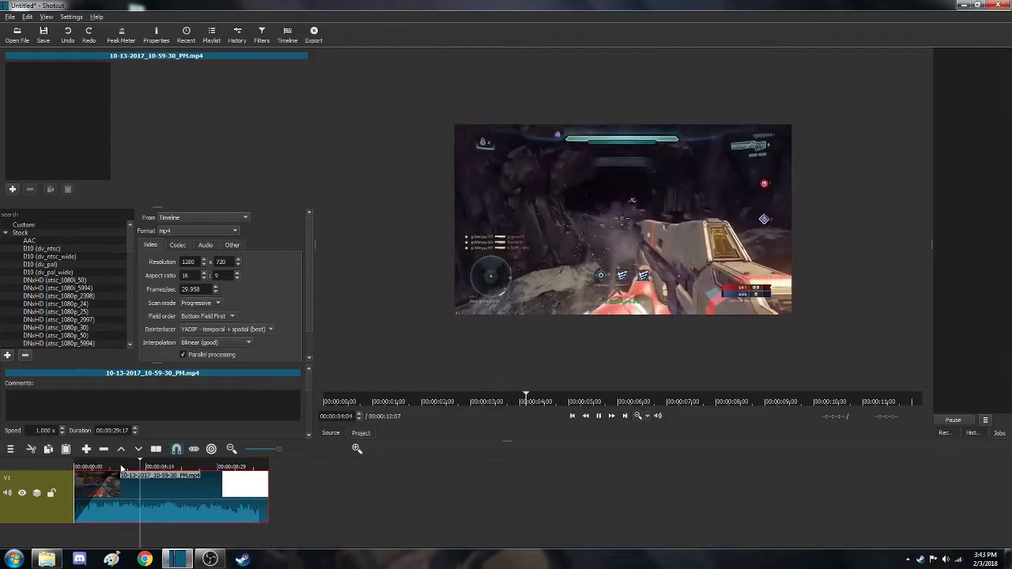
key(space)
key(s)
Cut out the section between the split and 00:00:05:11, and remove the resulting gap on V1.
drag(146, 464, 159, 471)
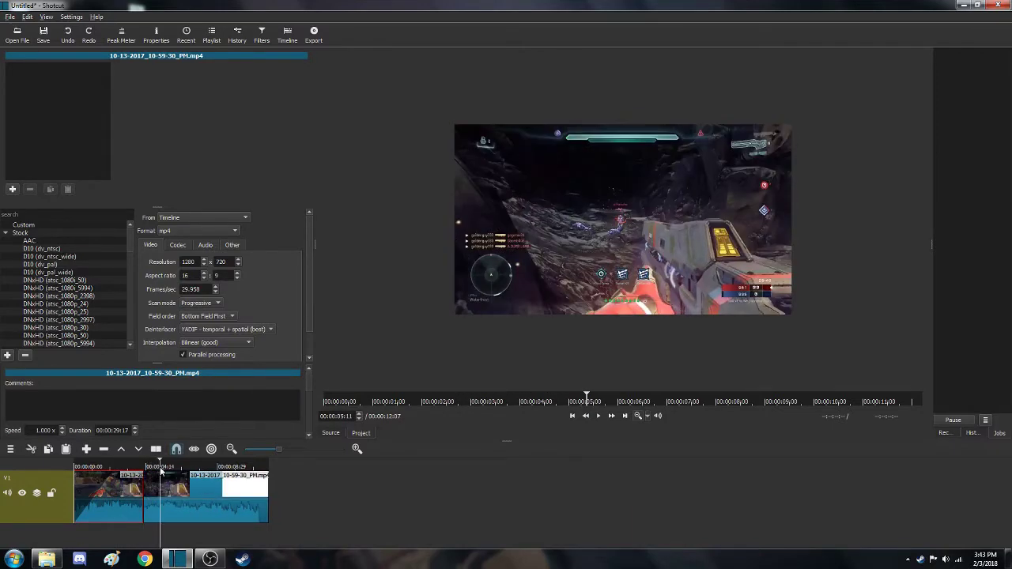
right_click(163, 480)
click(168, 524)
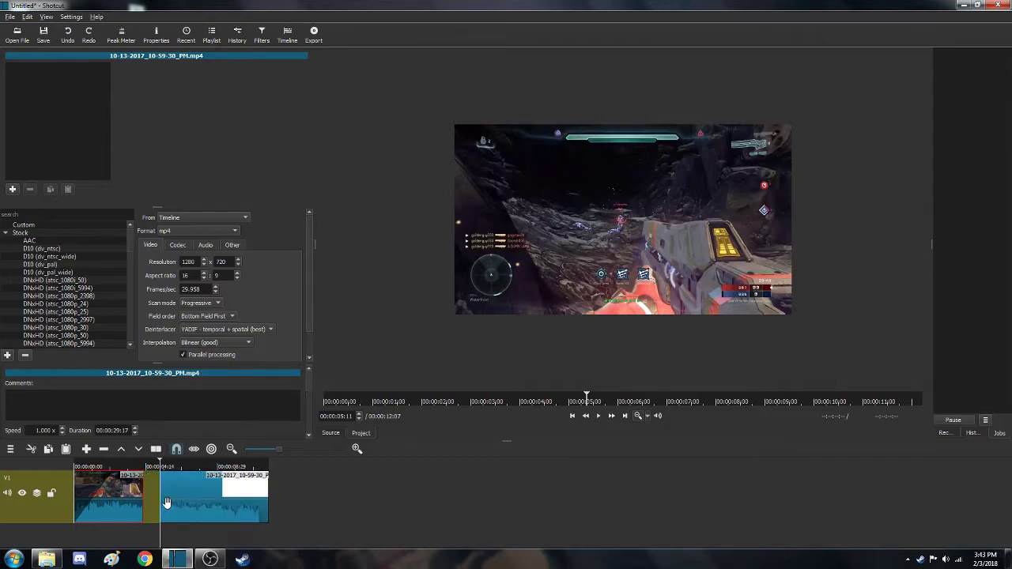
right_click(144, 482)
right_click(156, 480)
click(181, 487)
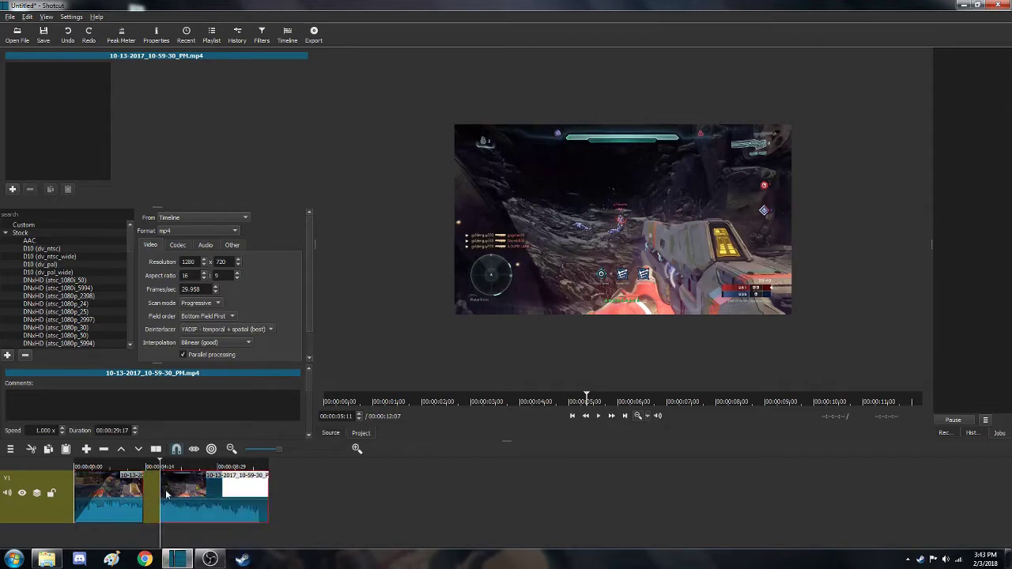
Play across the join between the two clips and create a transition about 10 frames long there.
click(90, 468)
key(space)
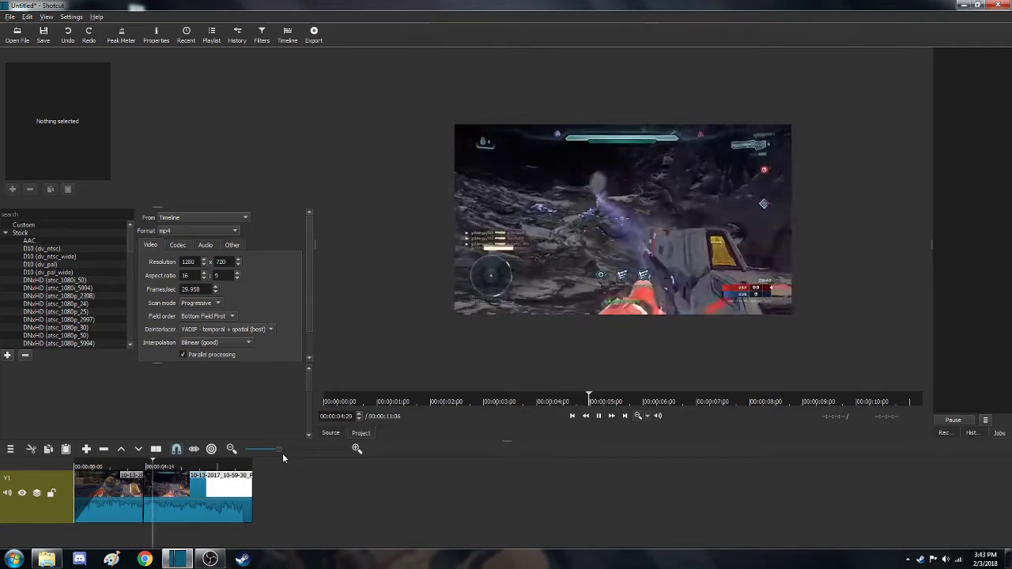
key(space)
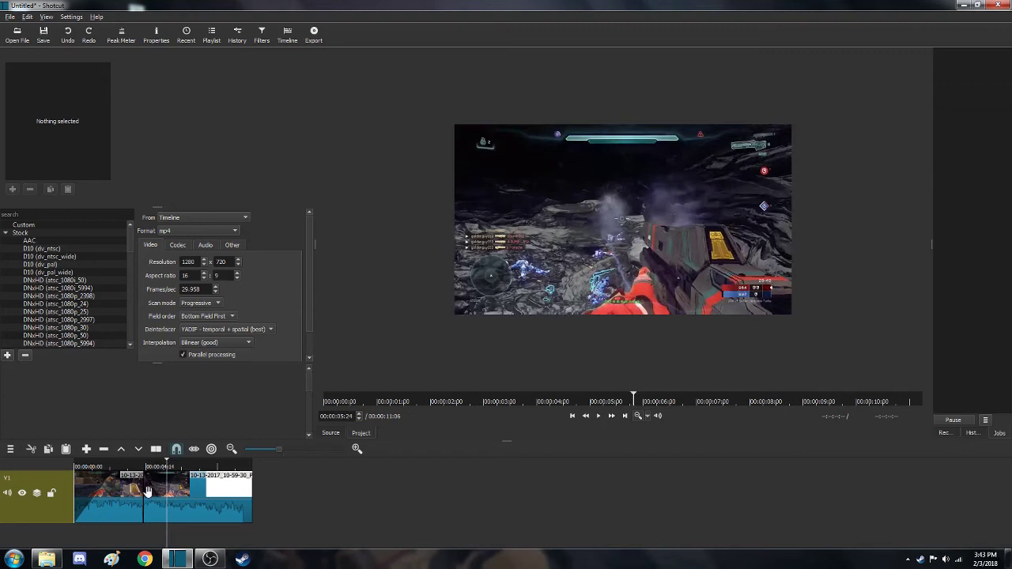
drag(132, 468, 125, 472)
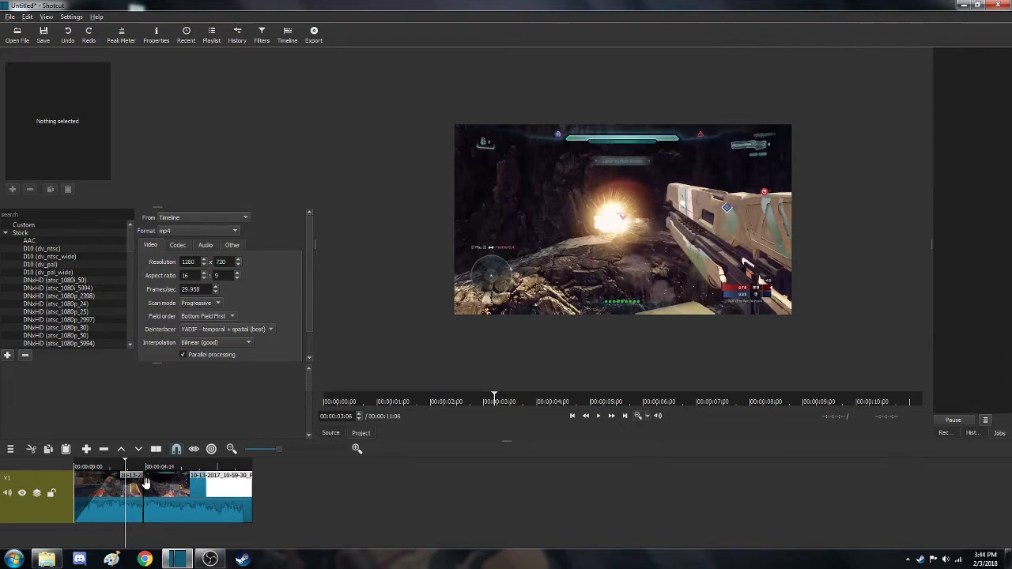
drag(143, 484, 134, 488)
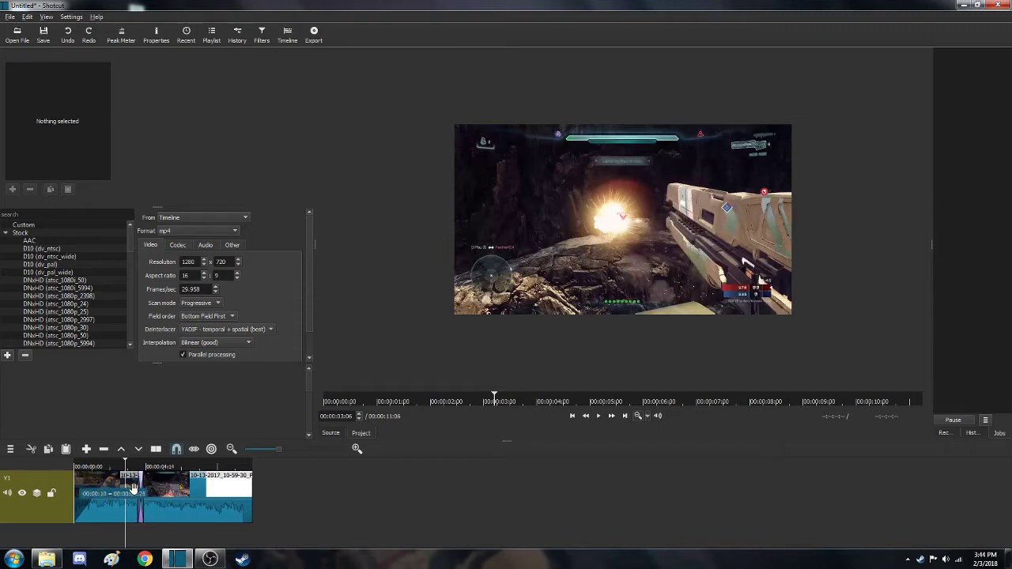
drag(132, 488, 133, 488)
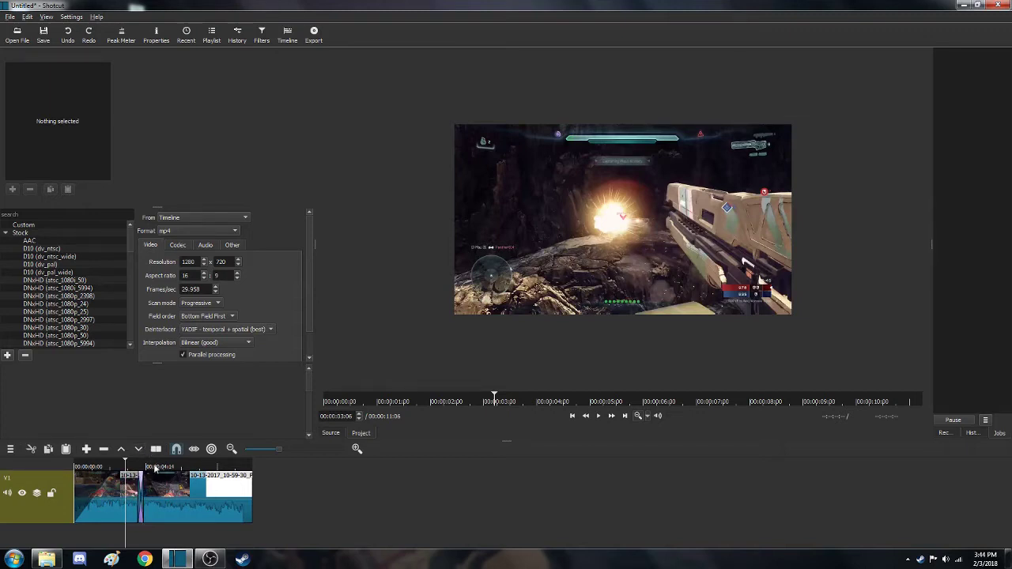
Play the timeline across the transition between the two gameplay clips to review how the cut looks.
click(116, 468)
key(space)
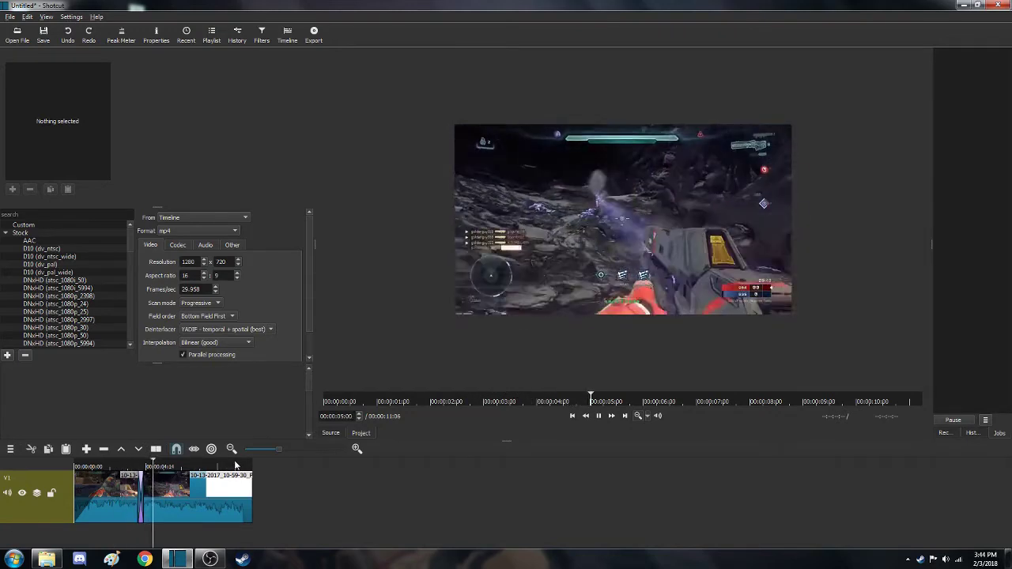
key(space)
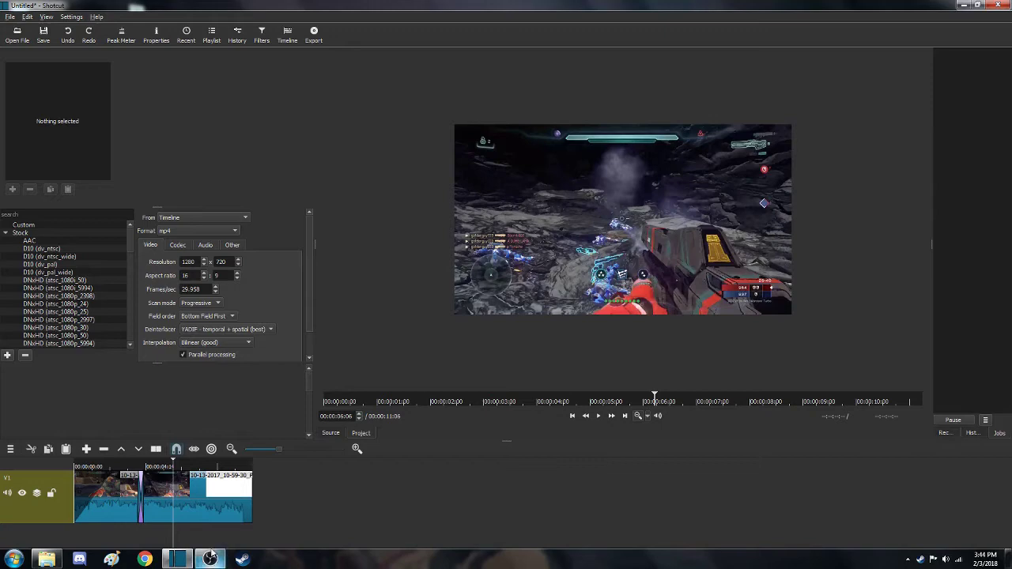
mouse_move(210, 558)
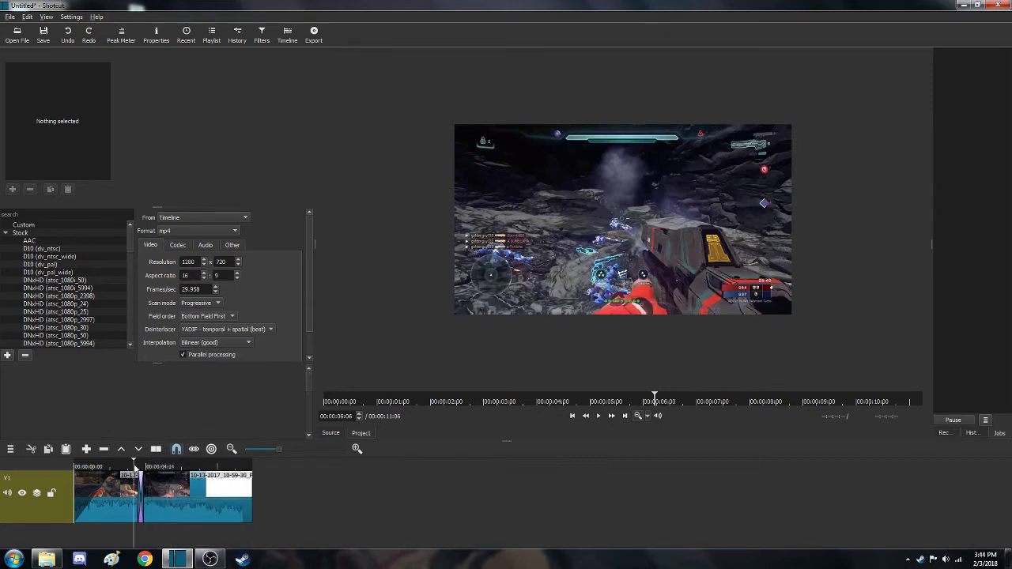
click(138, 466)
key(space)
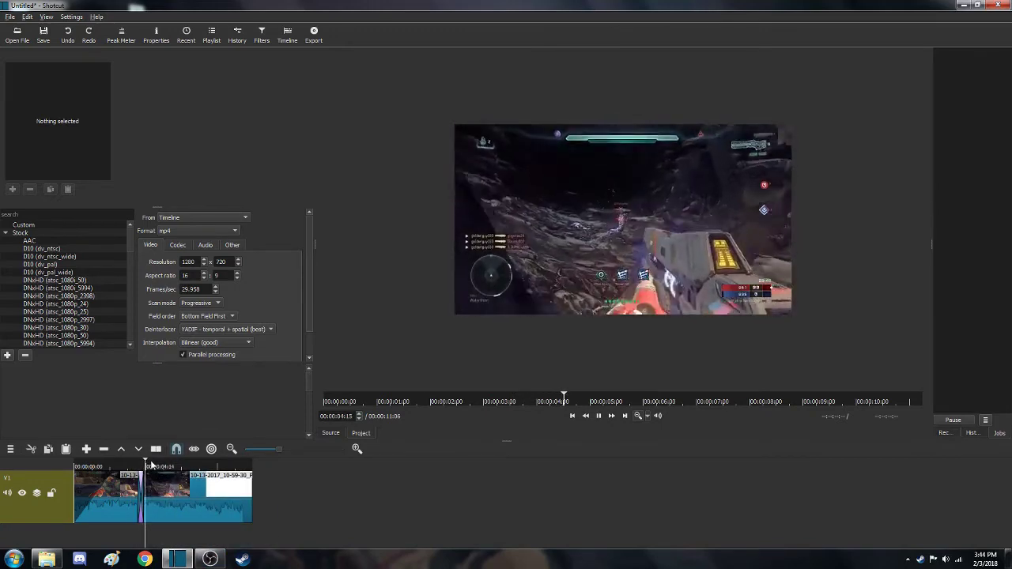
key(space)
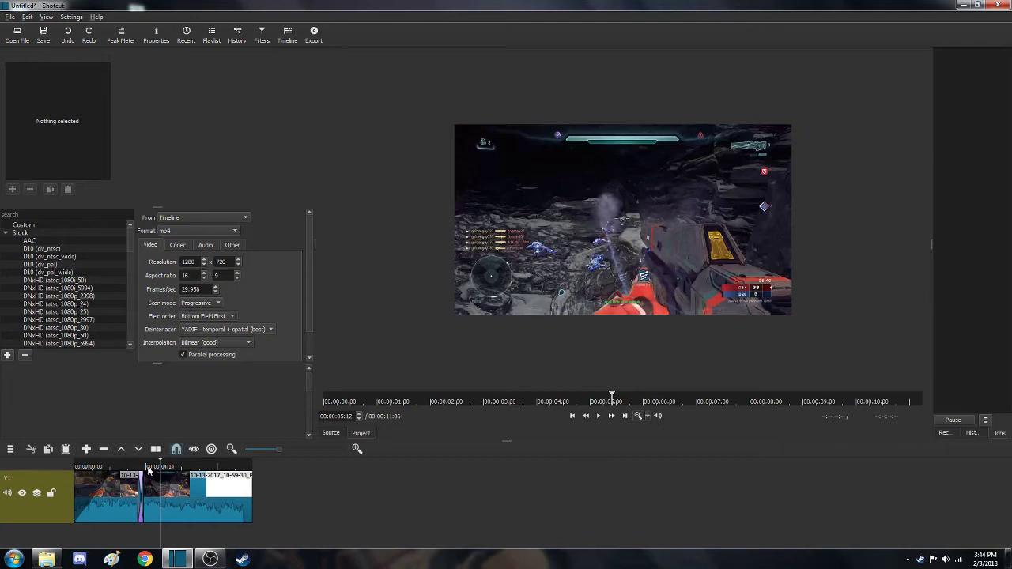
click(167, 469)
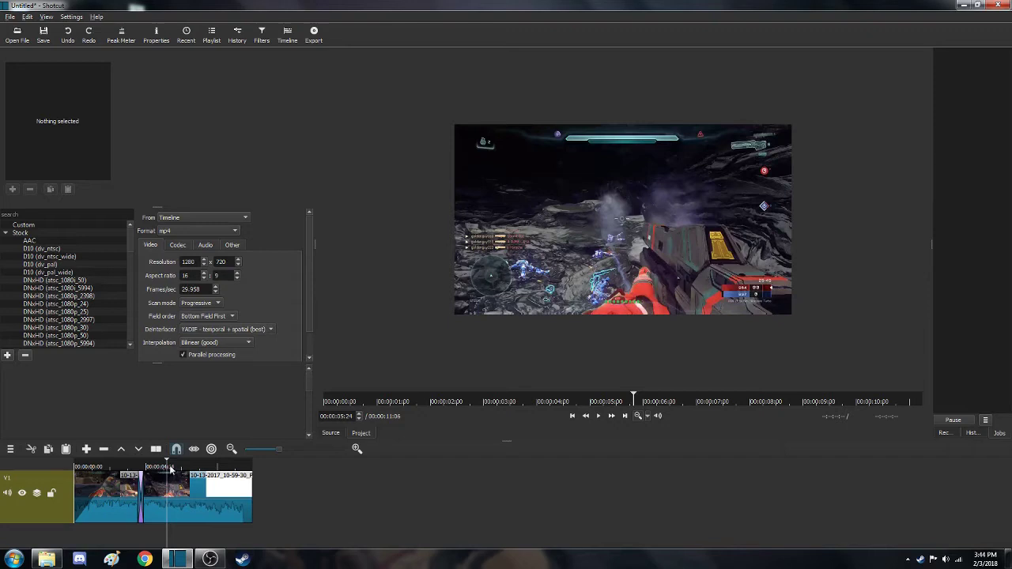
click(170, 468)
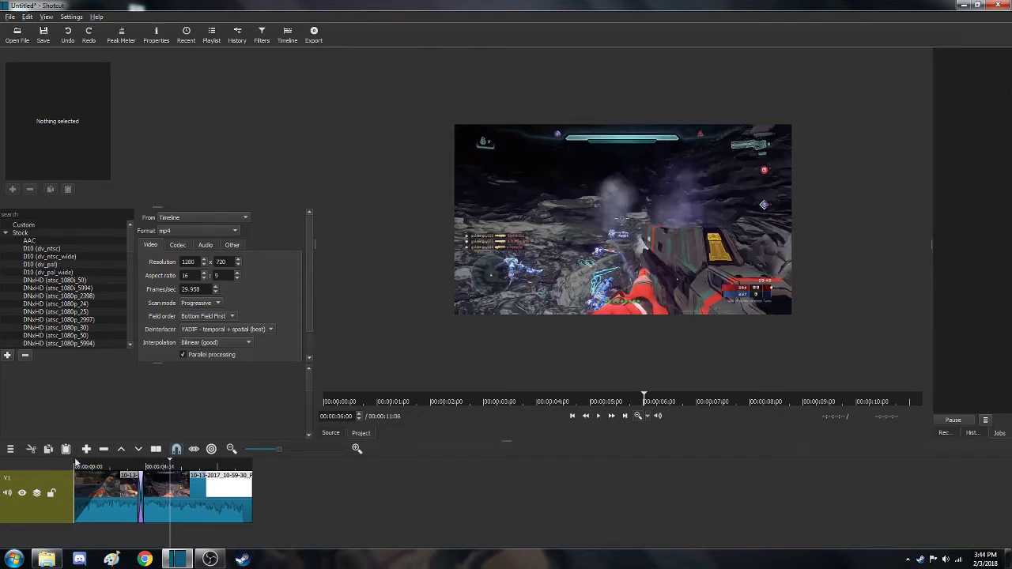
Add an audio track to the timeline below the V1 video track.
click(11, 448)
key(Escape)
click(12, 450)
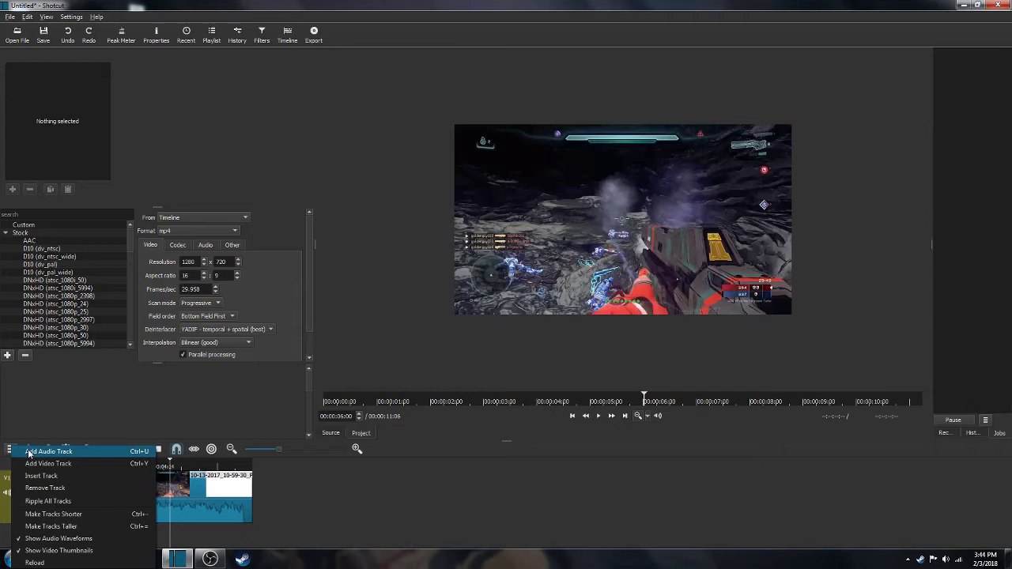
click(28, 452)
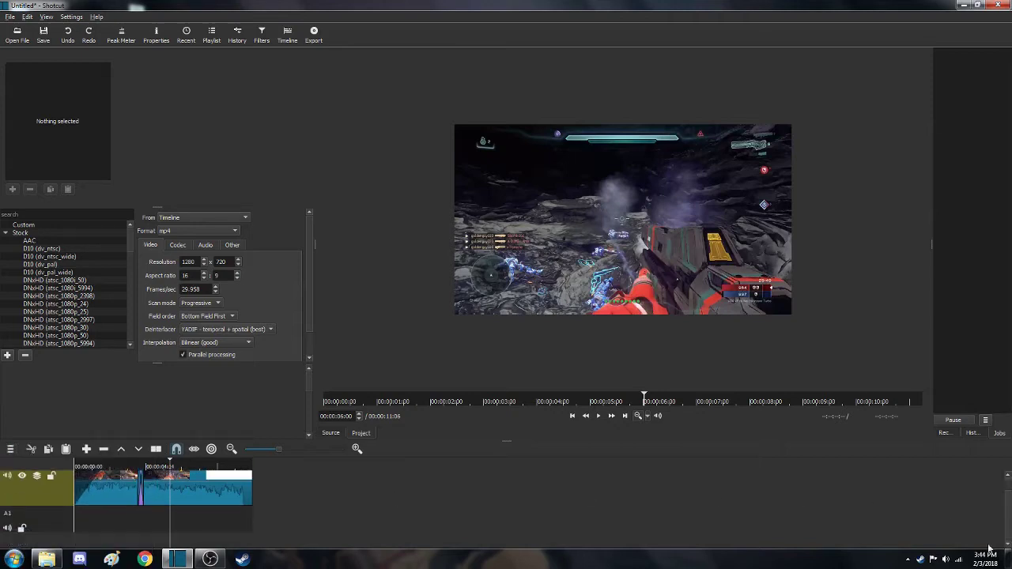
Try adding a second video track and undo it, and also undo and redo adding the audio track.
click(10, 448)
click(45, 467)
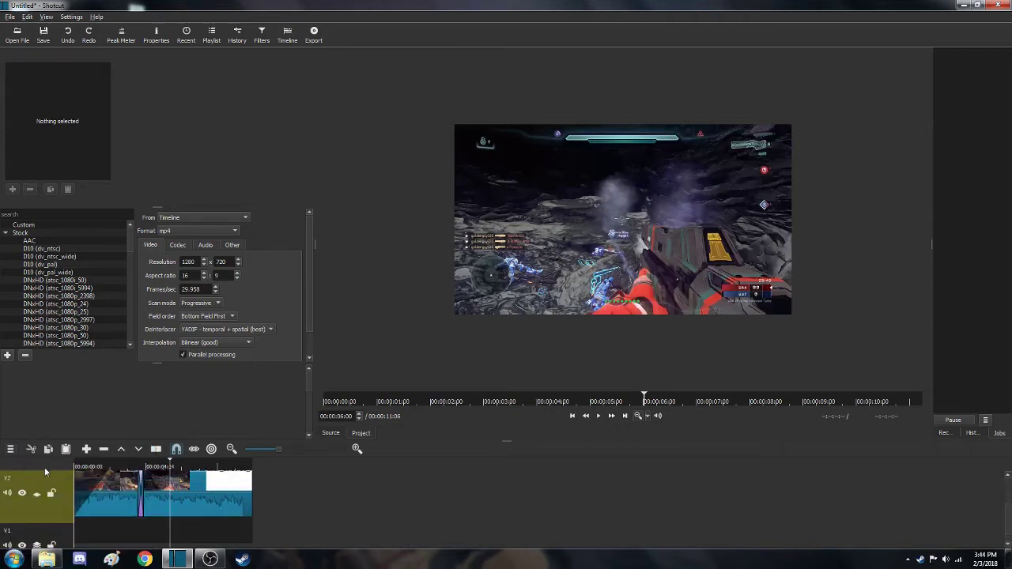
click(69, 32)
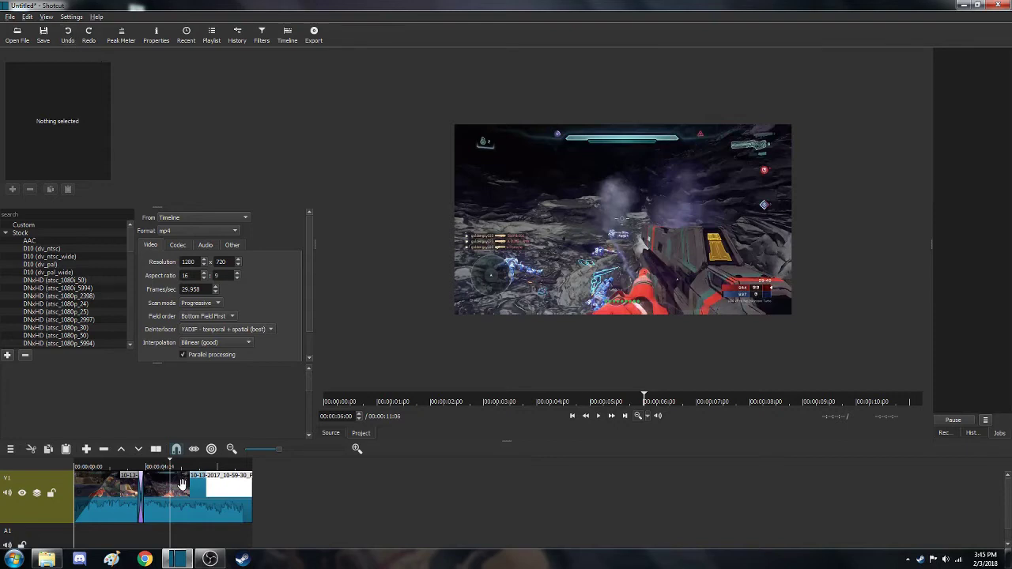
key(ctrl+z)
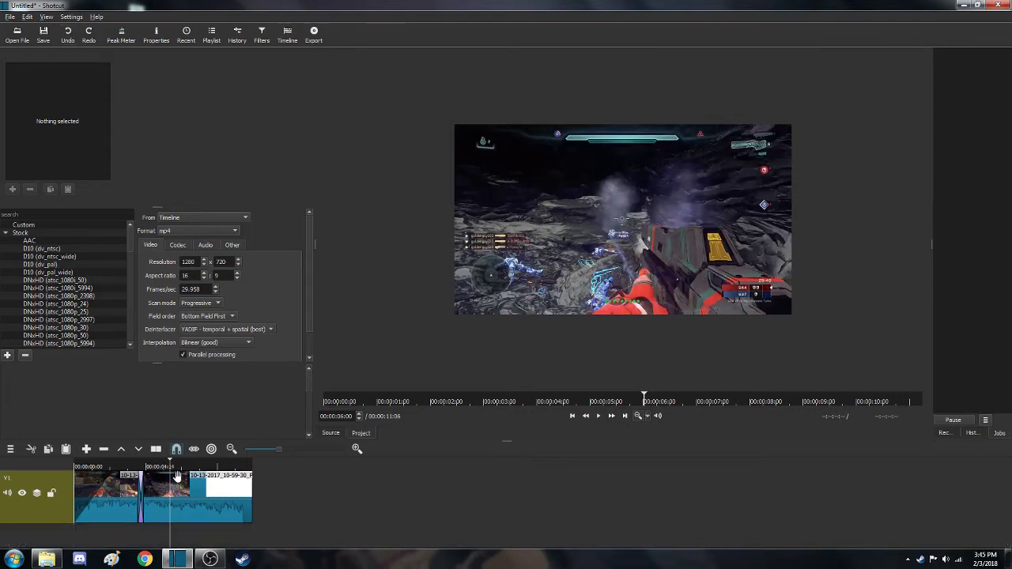
click(90, 34)
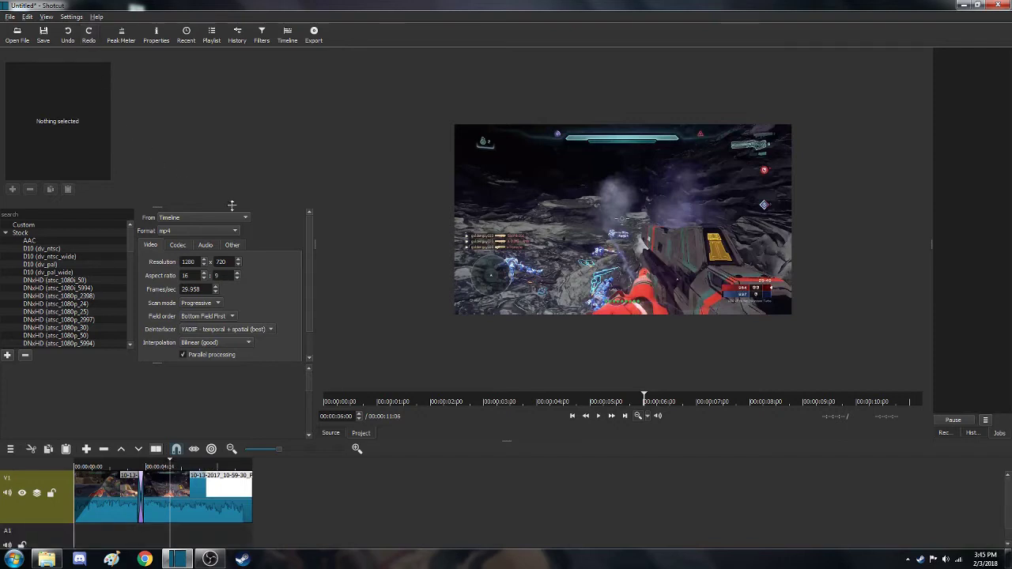
Shrink the editor window and browse New Volume (D:) to the Yes folder inside Halo > Halo Stuff > Music.
drag(1010, 521, 1010, 539)
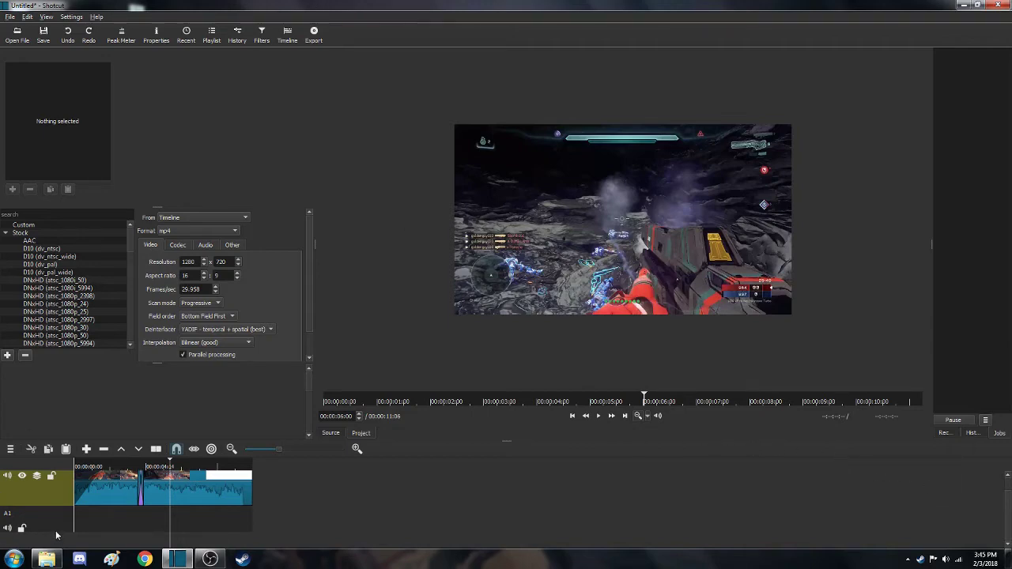
double_click(330, 6)
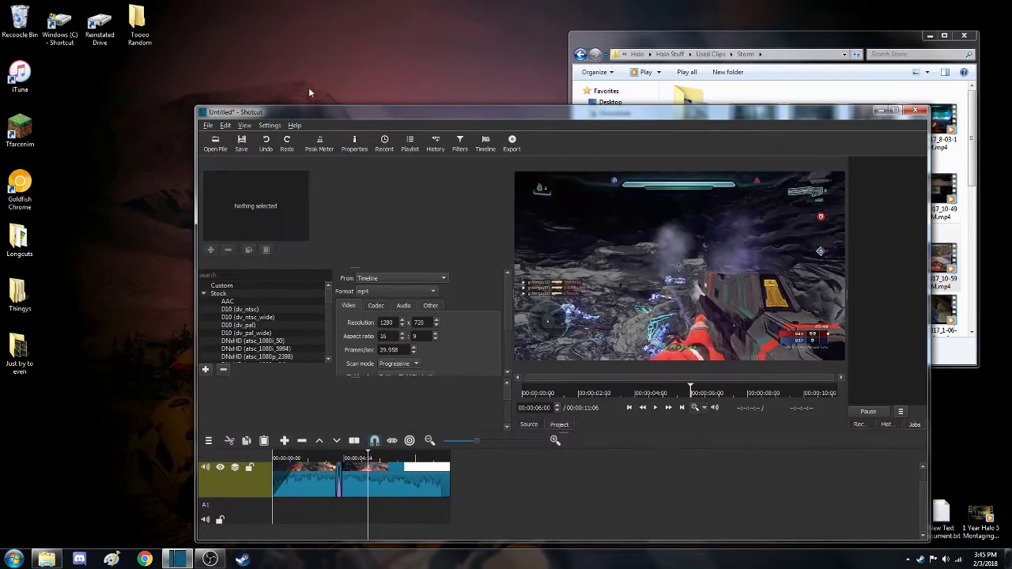
double_click(99, 22)
click(701, 138)
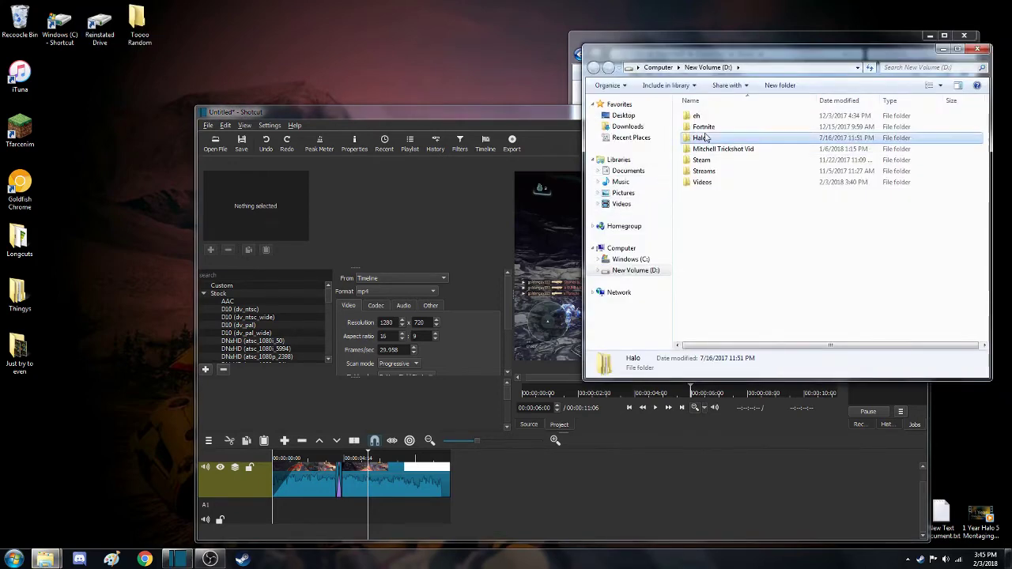
double_click(705, 138)
double_click(705, 139)
double_click(705, 140)
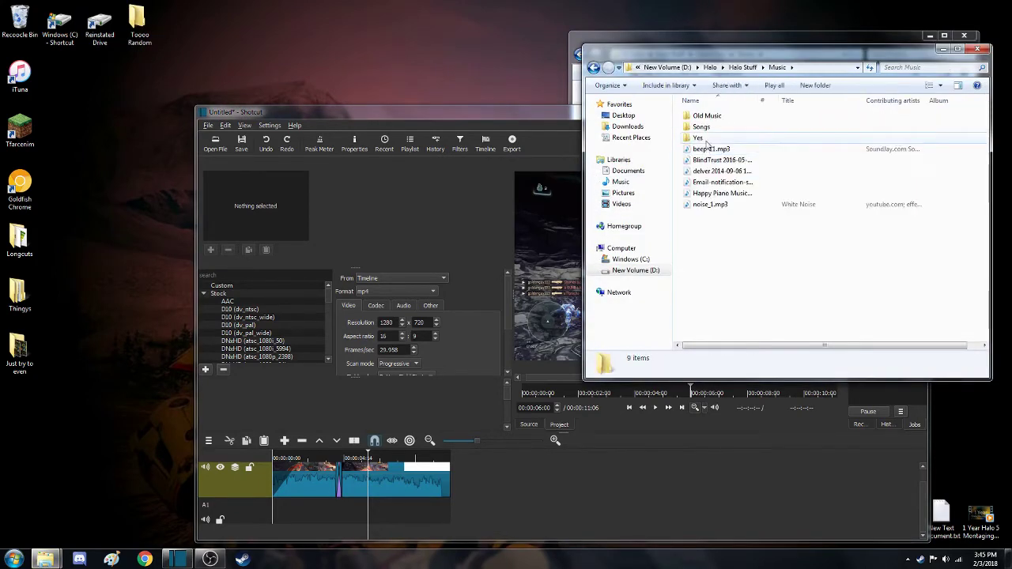
double_click(697, 139)
Load Beach_Disco.mp3 into the maximized editor and place it on the A1 track from the start of the timeline.
drag(715, 215, 547, 257)
double_click(528, 116)
drag(578, 224, 79, 521)
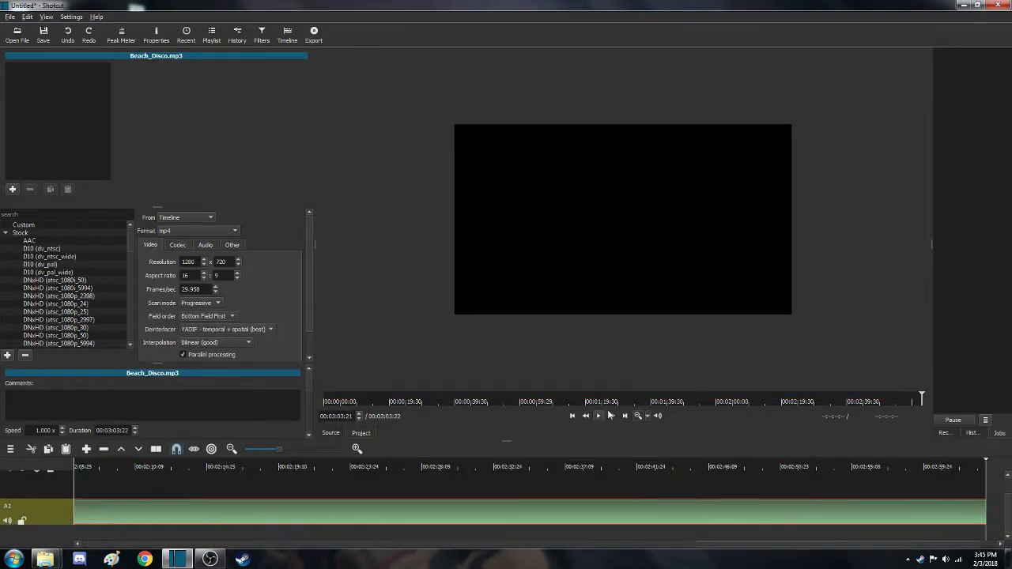
Return to the timeline's start and play the gameplay together with the music for about five seconds.
click(571, 418)
click(572, 421)
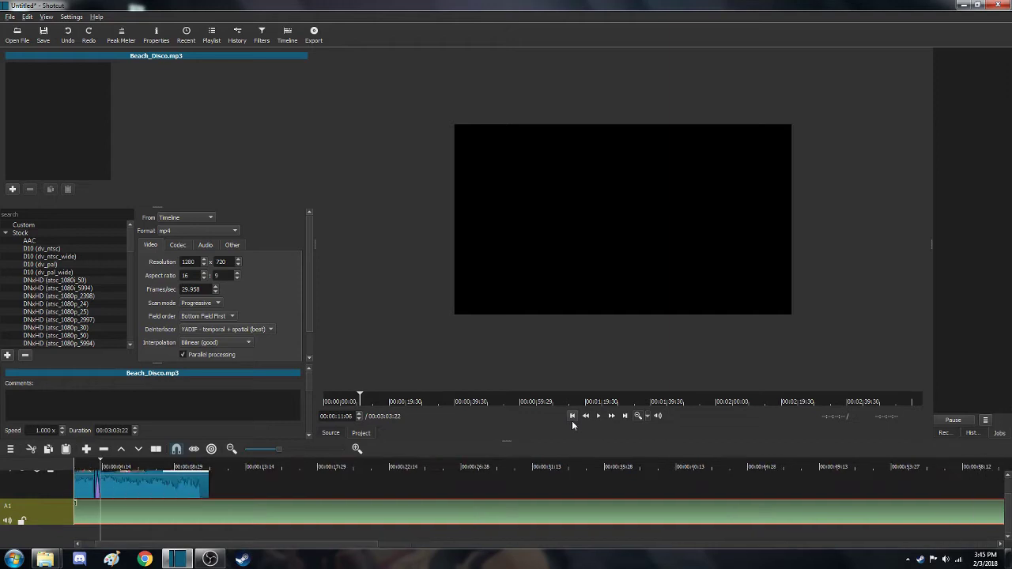
click(572, 420)
click(573, 421)
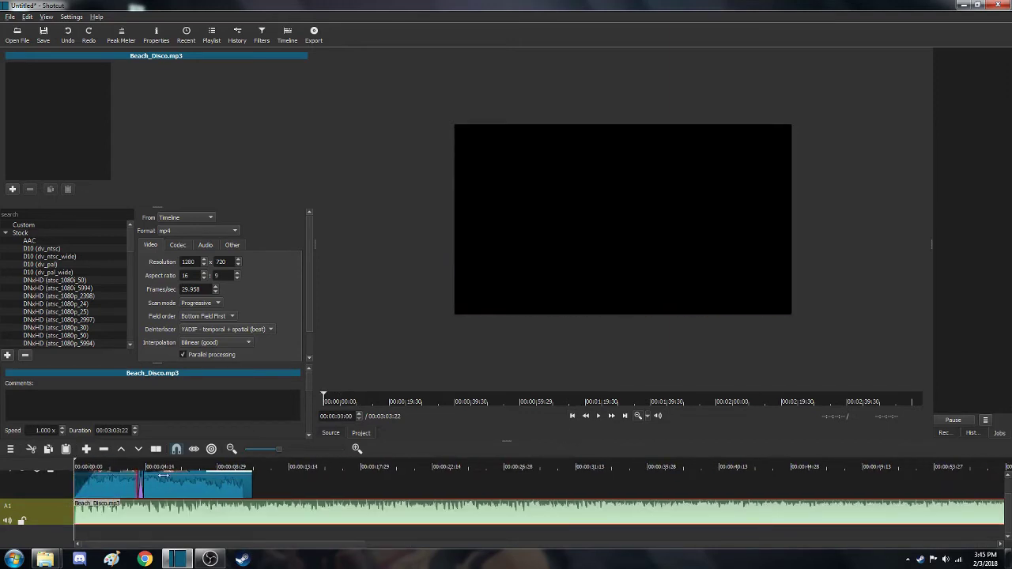
drag(1008, 512, 1008, 500)
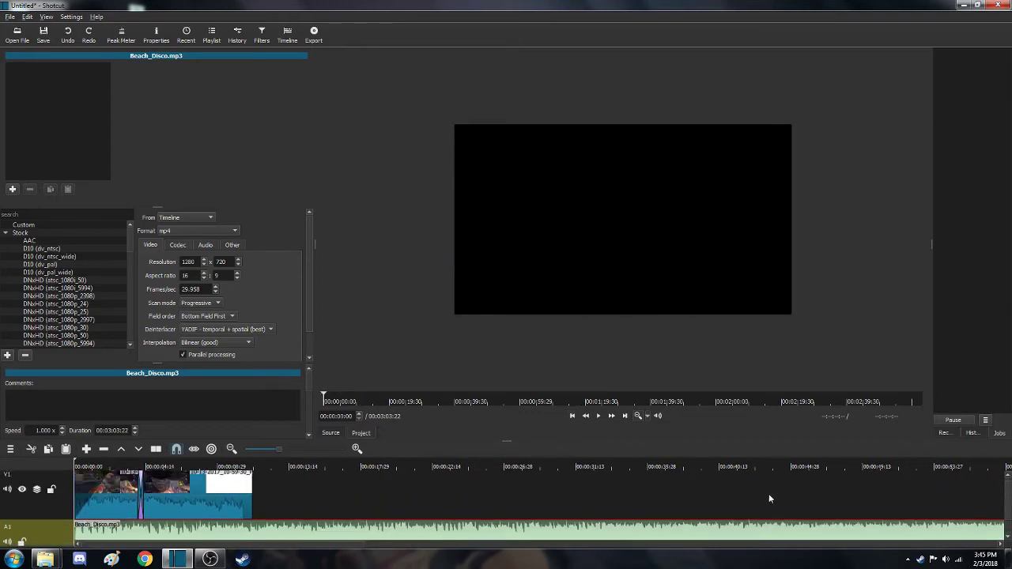
key(space)
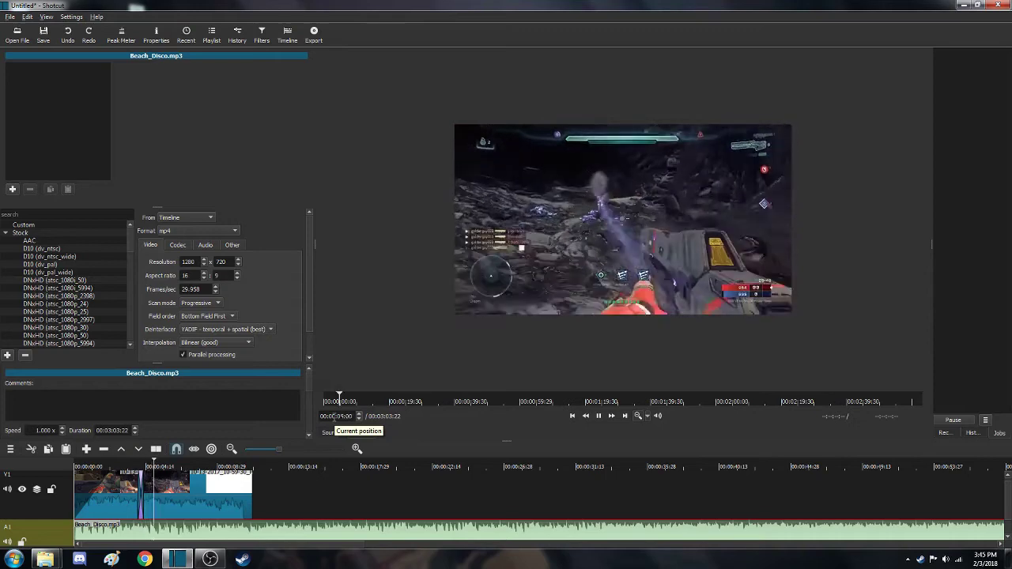
key(space)
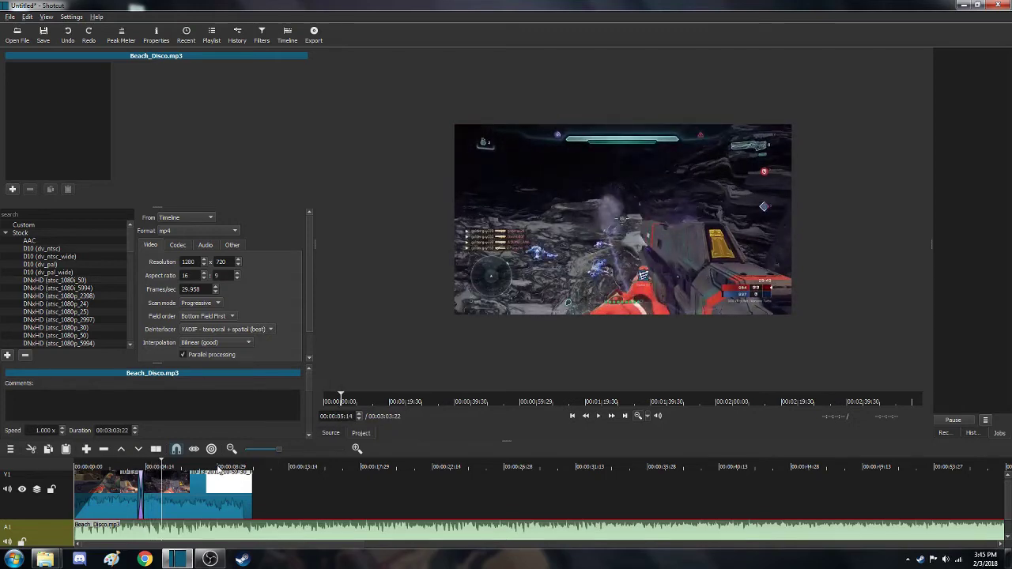
Try splitting the music on A1 at 00:00:16:07 and deleting the part after it, and undo the trim.
drag(219, 468, 331, 481)
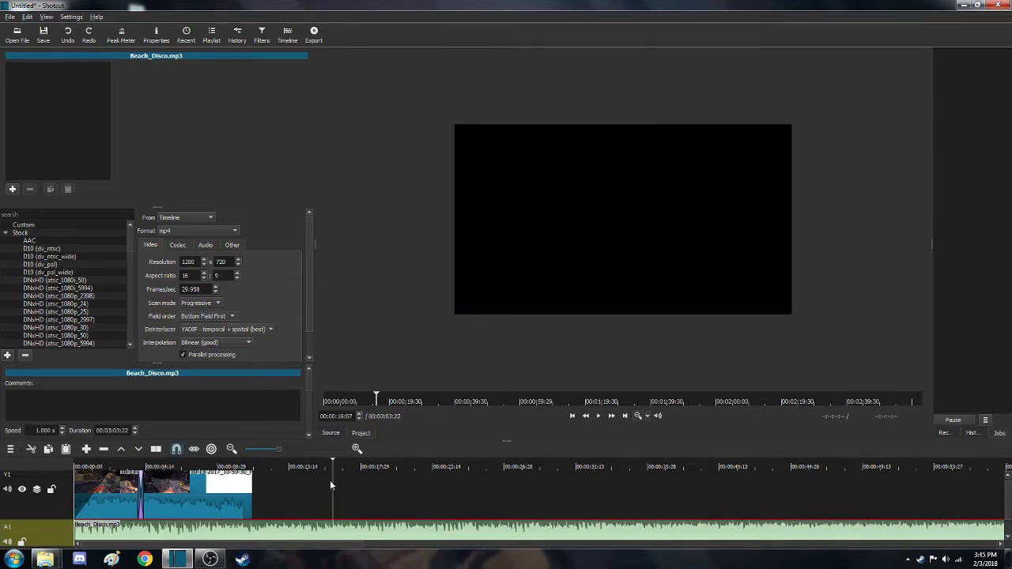
click(249, 478)
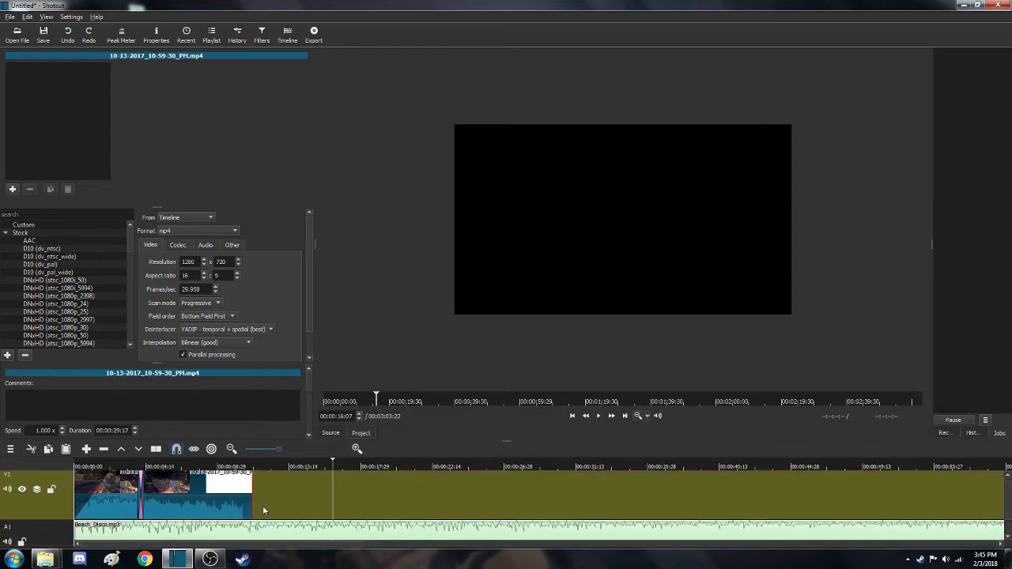
click(311, 535)
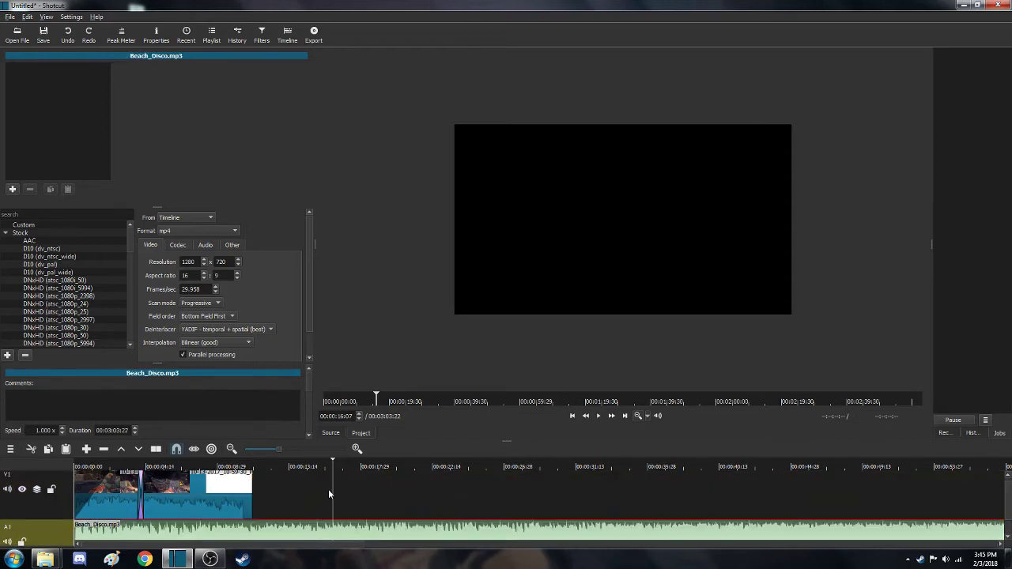
key(s)
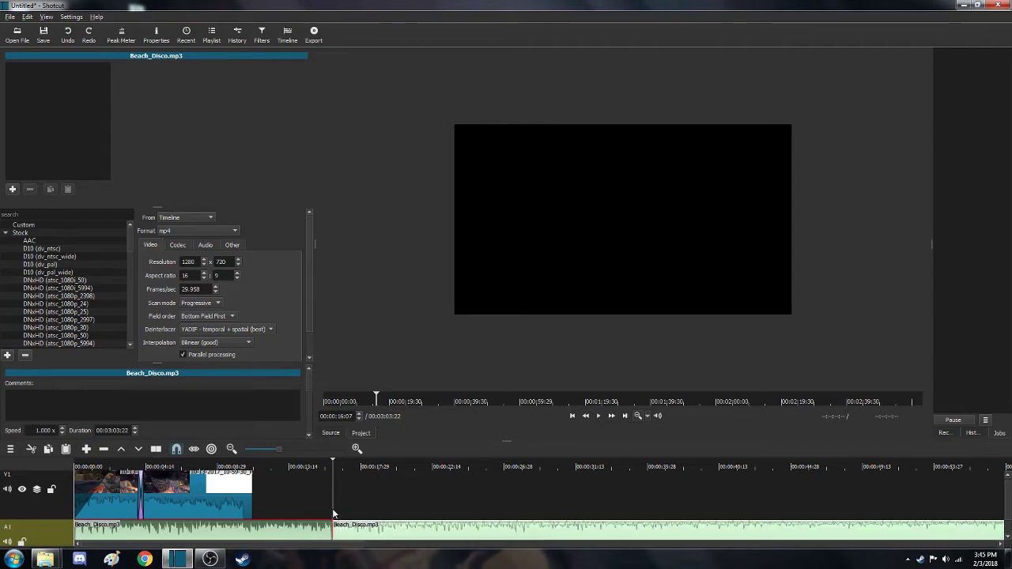
click(353, 527)
key(Delete)
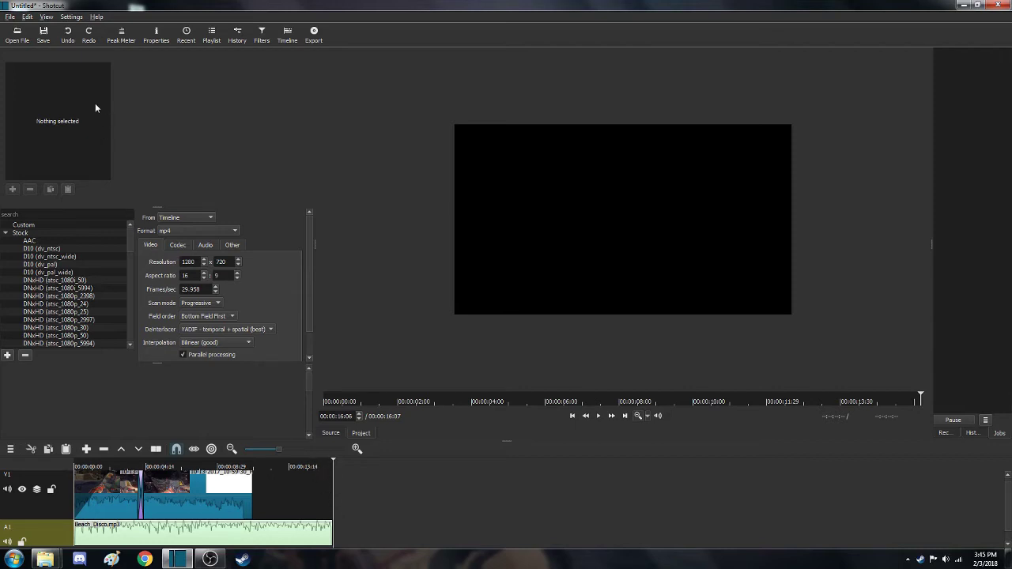
key(ctrl+z)
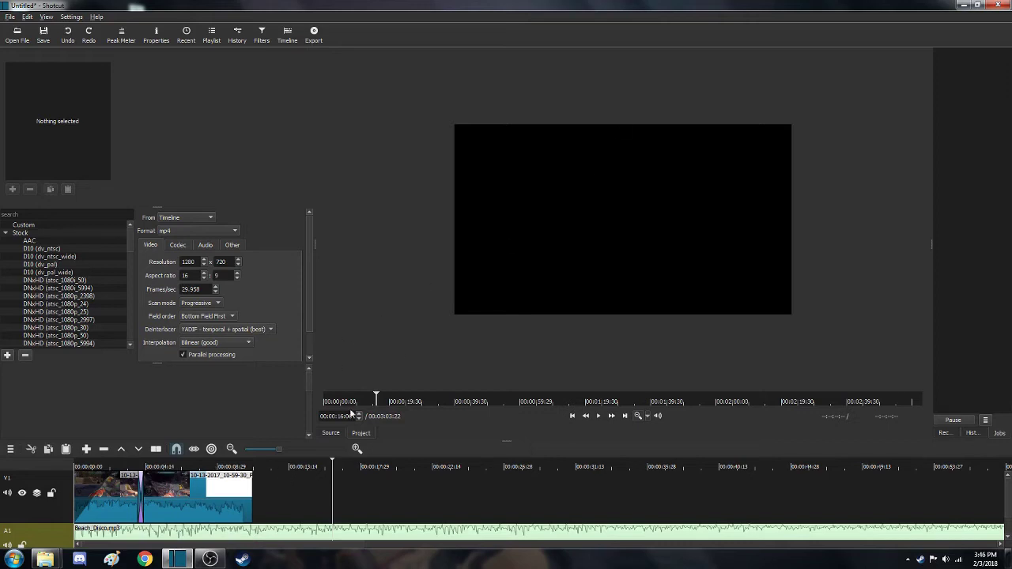
Try placing Beach_Disco.mp3 from the source viewer on V1 after the gameplay clips, and undo the placement.
click(330, 433)
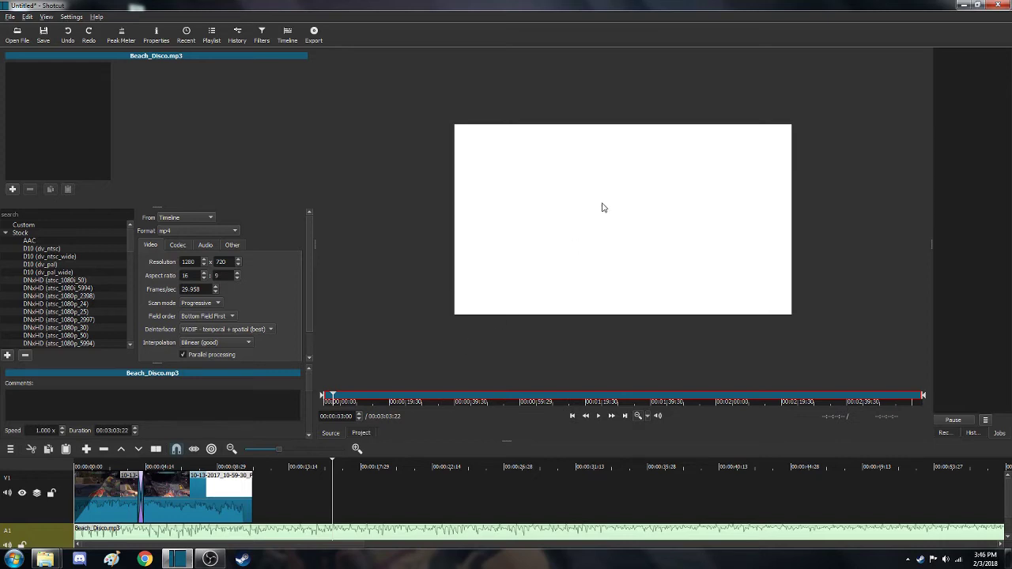
click(299, 403)
drag(298, 404, 256, 501)
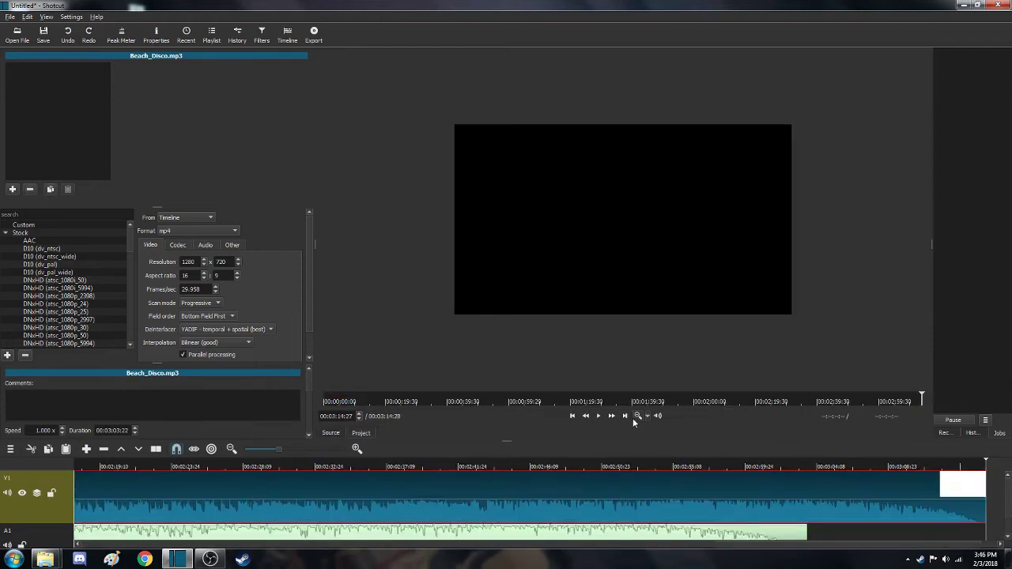
click(571, 416)
click(571, 417)
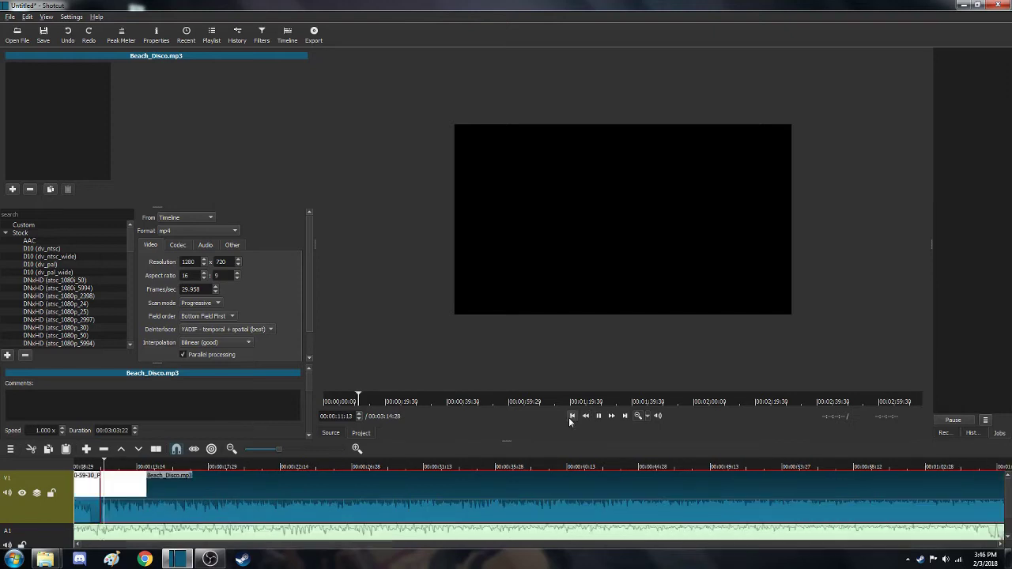
key(ctrl+z)
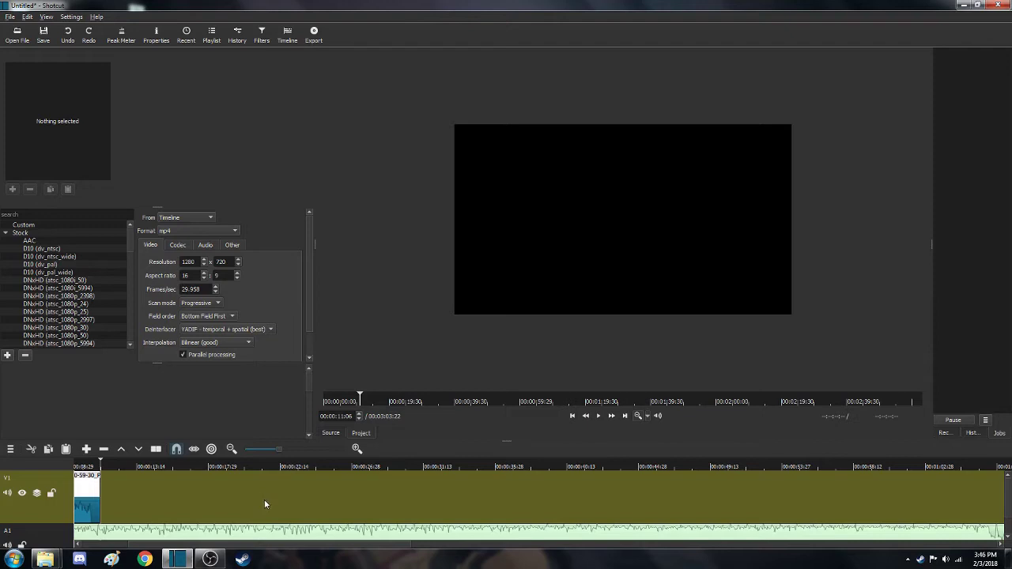
Return to the timeline's start, select the second gameplay clip on V1, and move the playhead to 00:00:06:17.
click(572, 417)
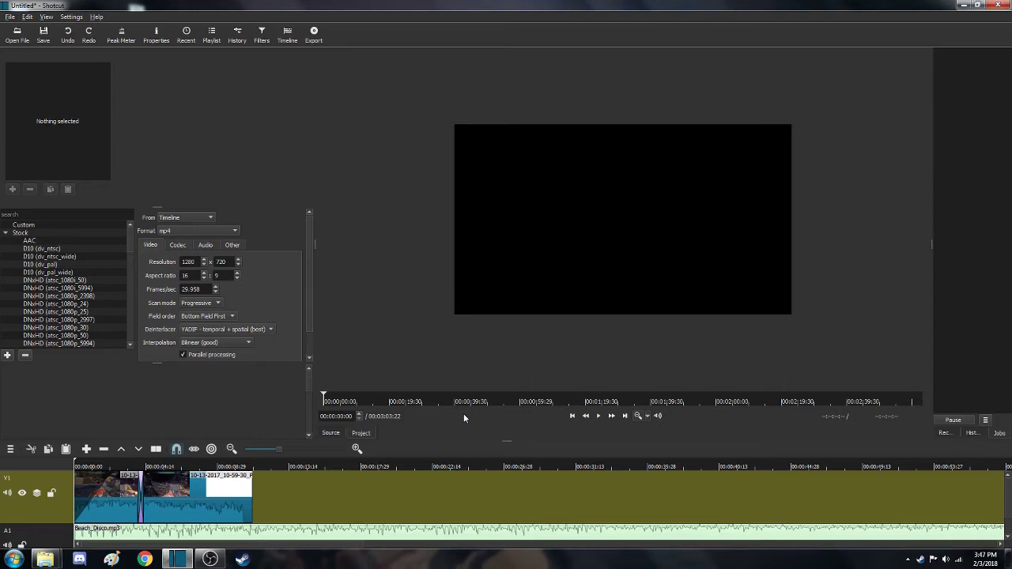
click(166, 492)
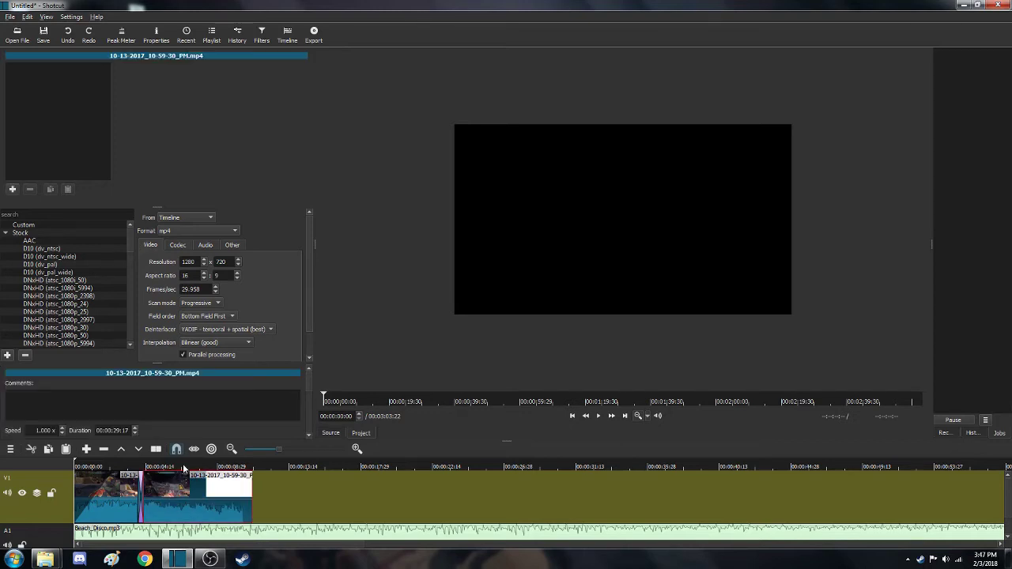
click(179, 466)
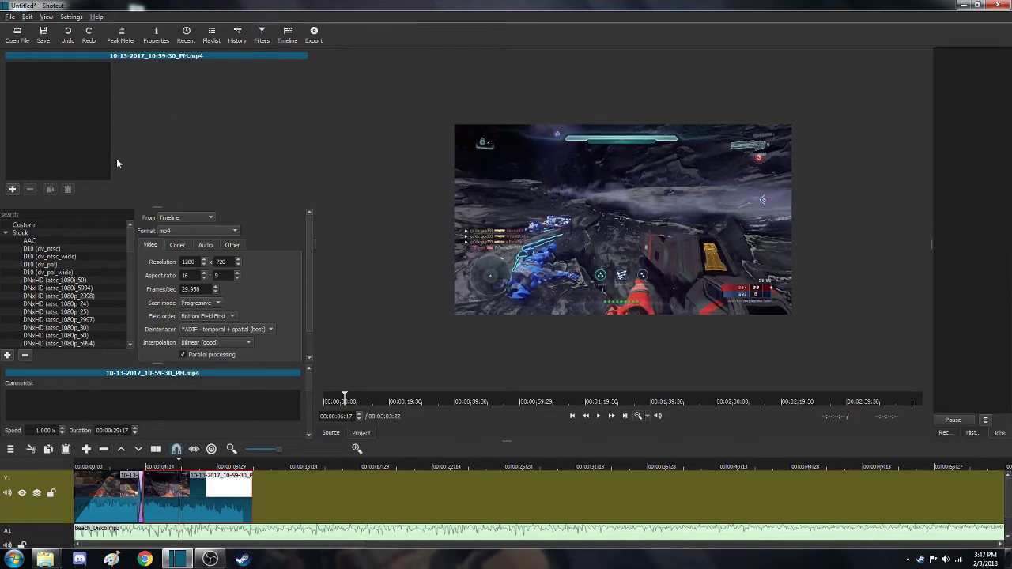
Hide the Export and Properties panels so that only the Filters panel is shown for the selected clip.
right_click(196, 37)
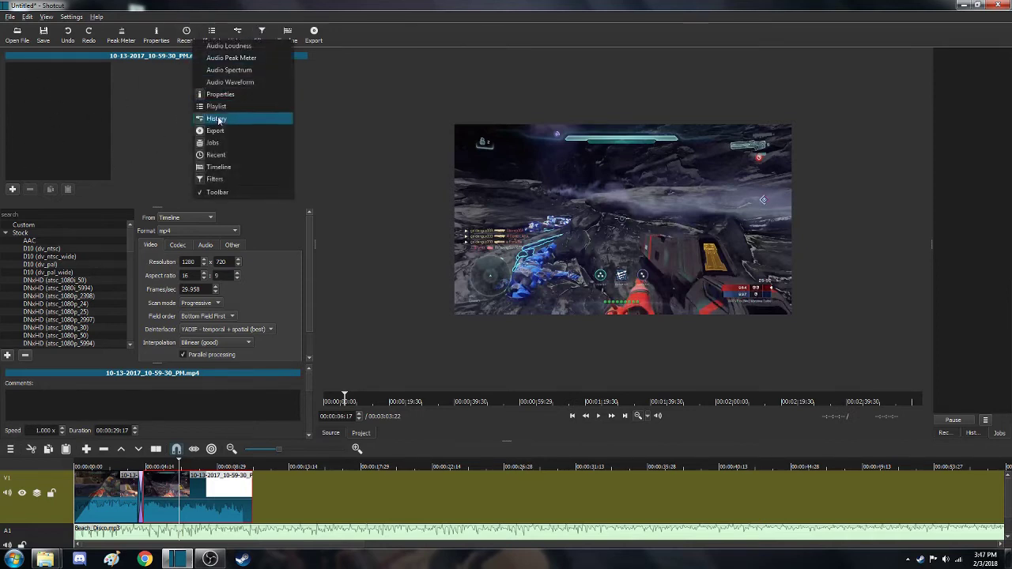
click(223, 129)
right_click(212, 37)
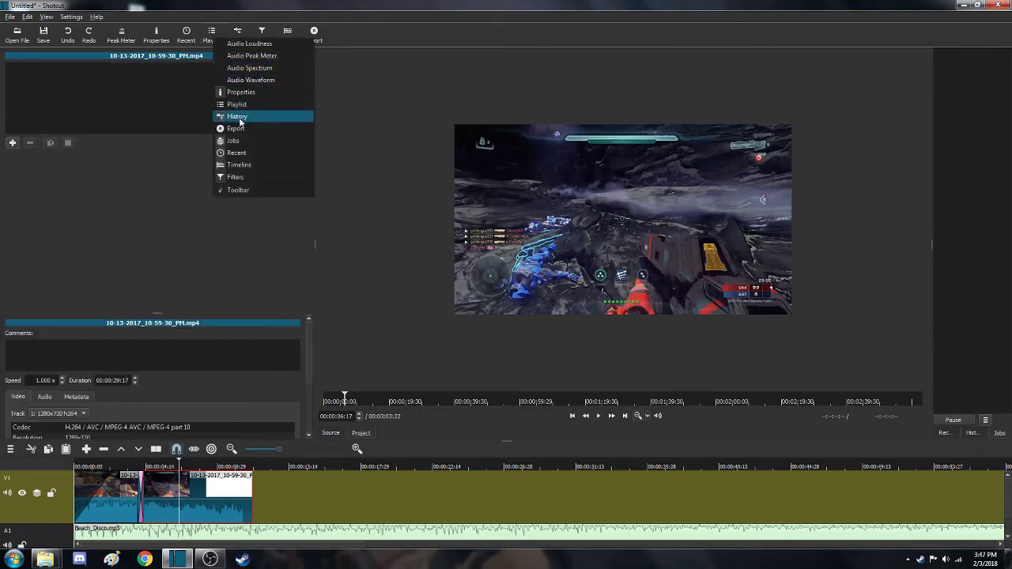
click(237, 177)
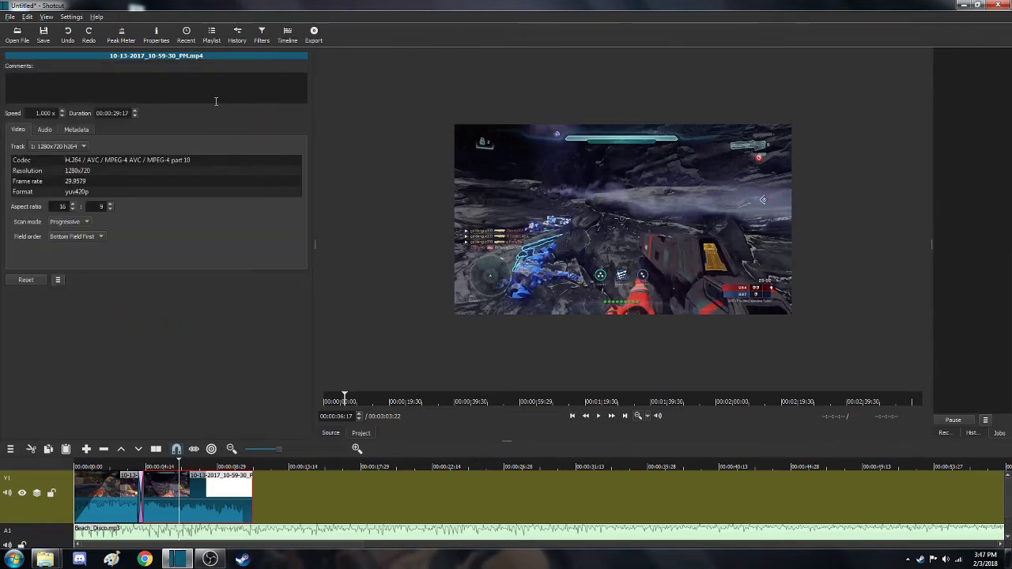
right_click(212, 39)
click(235, 99)
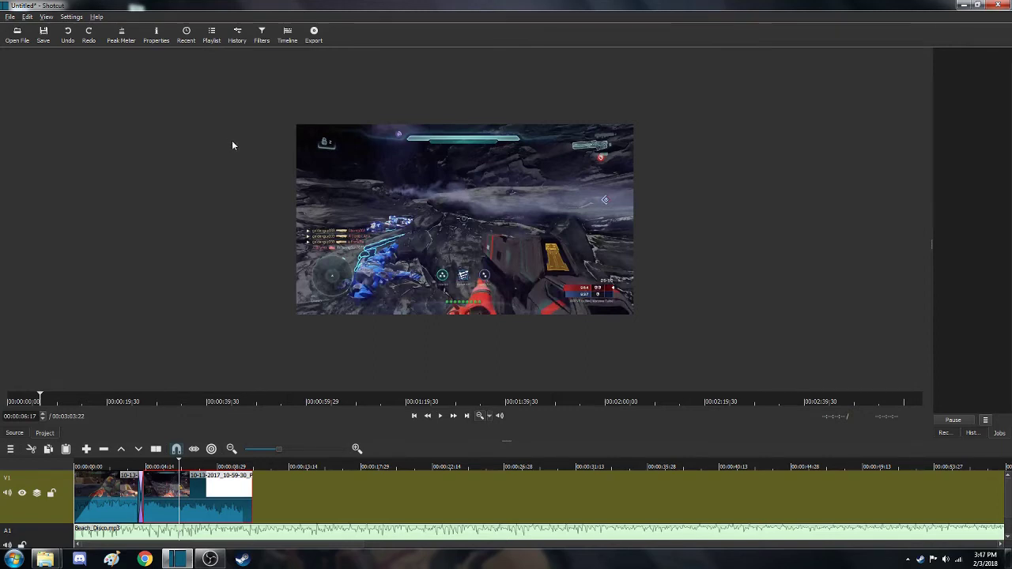
click(261, 36)
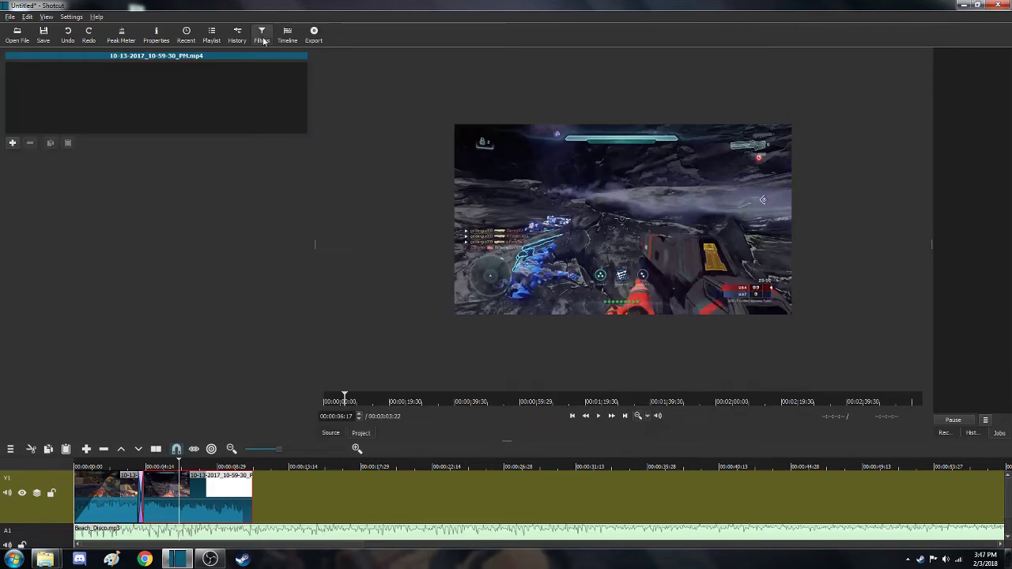
Try the Mute filter on the second gameplay clip, play a short stretch with it, and remove the filter.
click(12, 143)
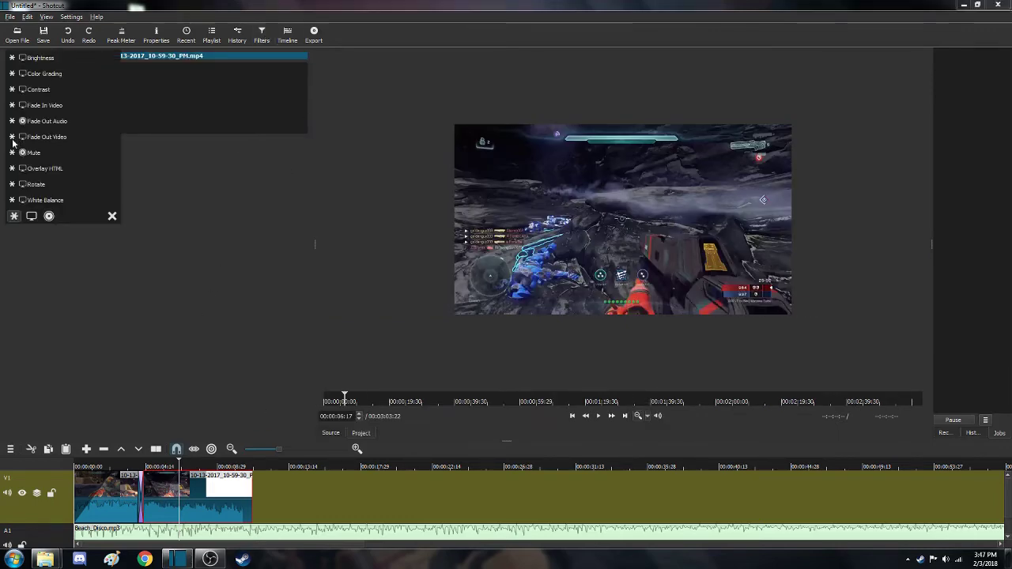
click(32, 215)
click(49, 216)
scroll(47, 158, down, 3)
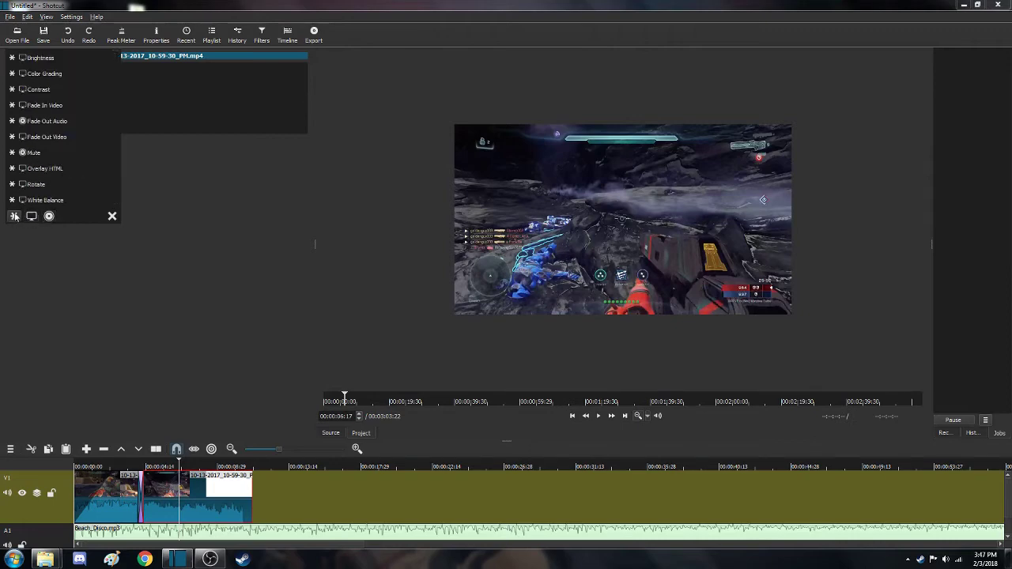
click(40, 153)
key(space)
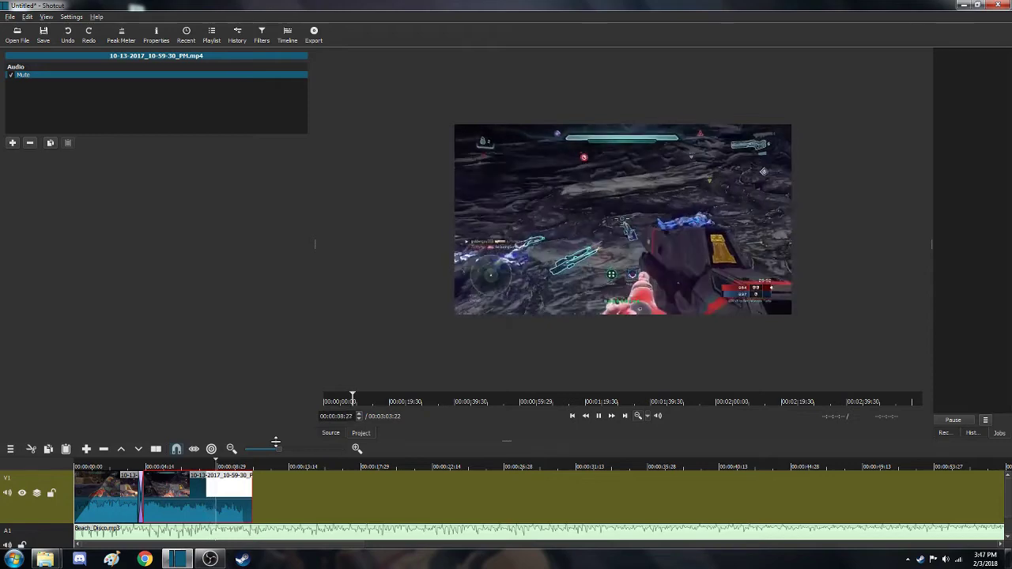
key(space)
click(198, 467)
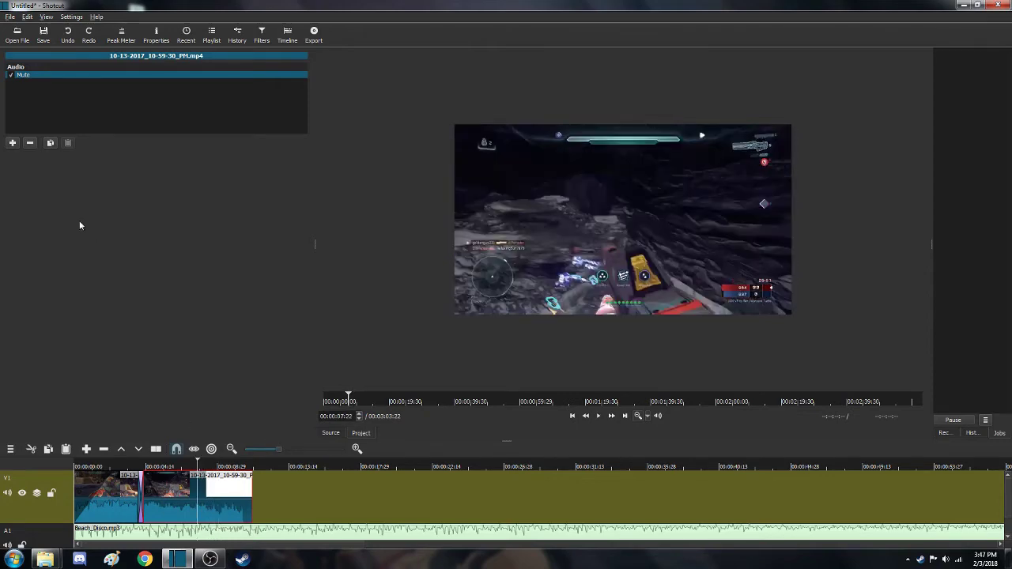
click(30, 143)
Try a Contrast filter at 74.4 % on the second gameplay clip, preview it in playback, and remove the filter.
click(12, 143)
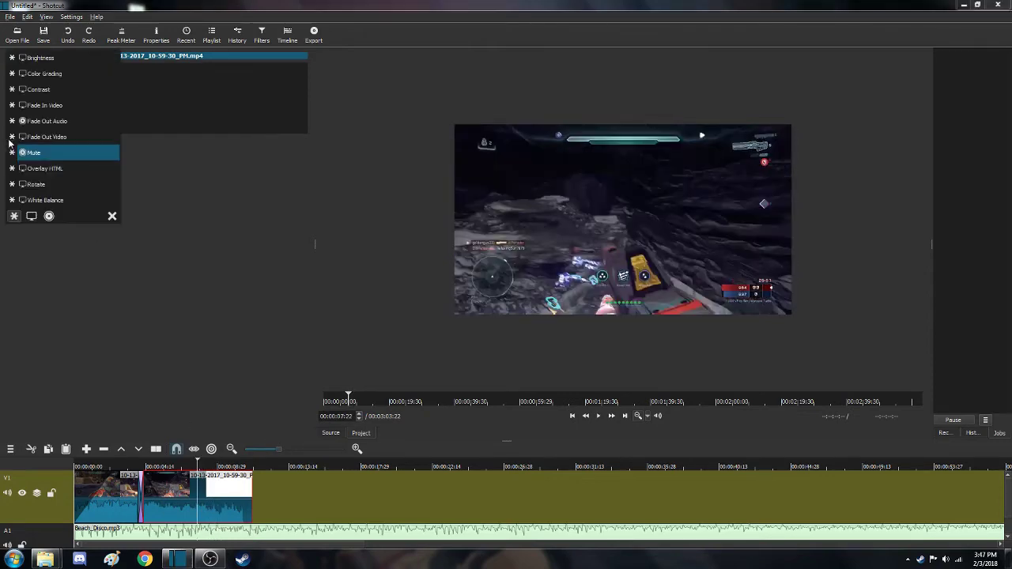
click(32, 216)
scroll(52, 186, down, 3)
scroll(52, 178, up, 3)
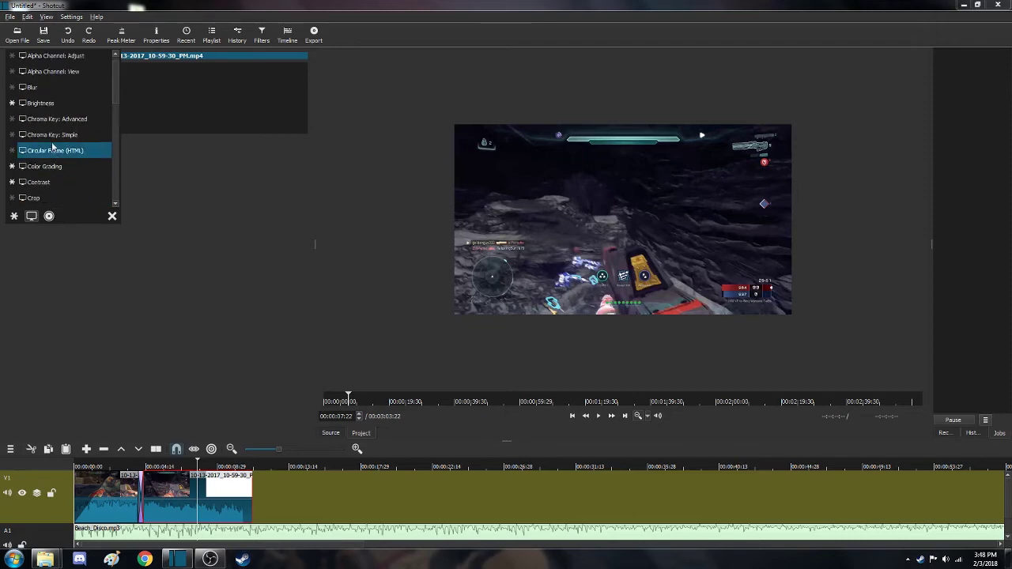
click(67, 180)
drag(127, 172, 185, 177)
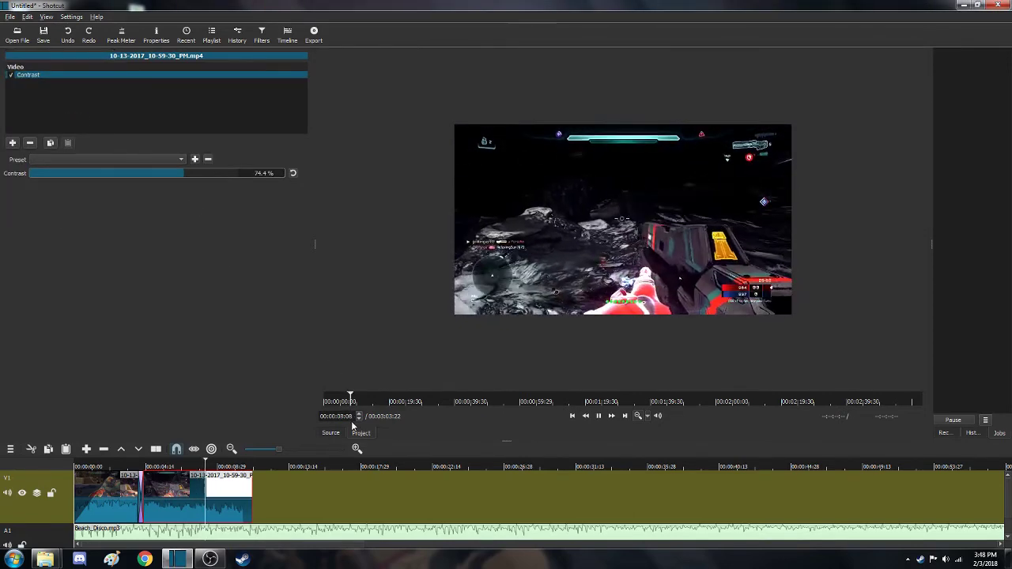
key(space)
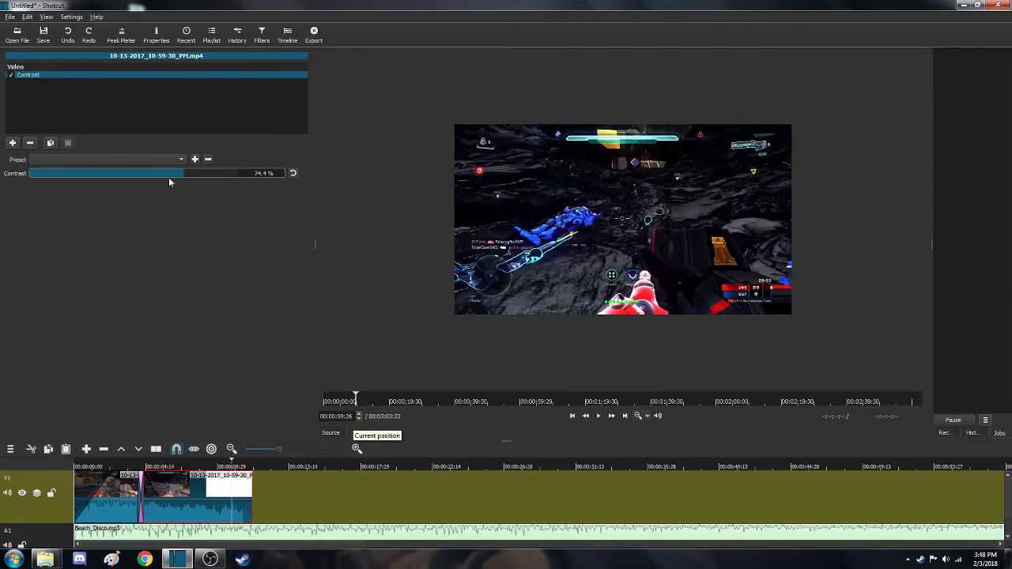
click(30, 144)
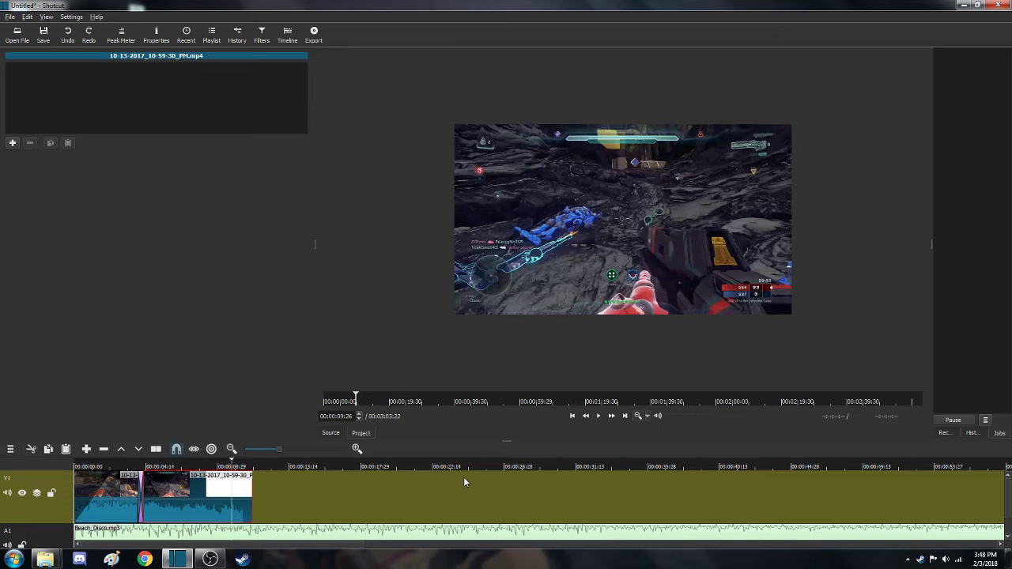
Try the Glow filter with an adjusted blur on the second gameplay clip, and remove the filter.
click(14, 144)
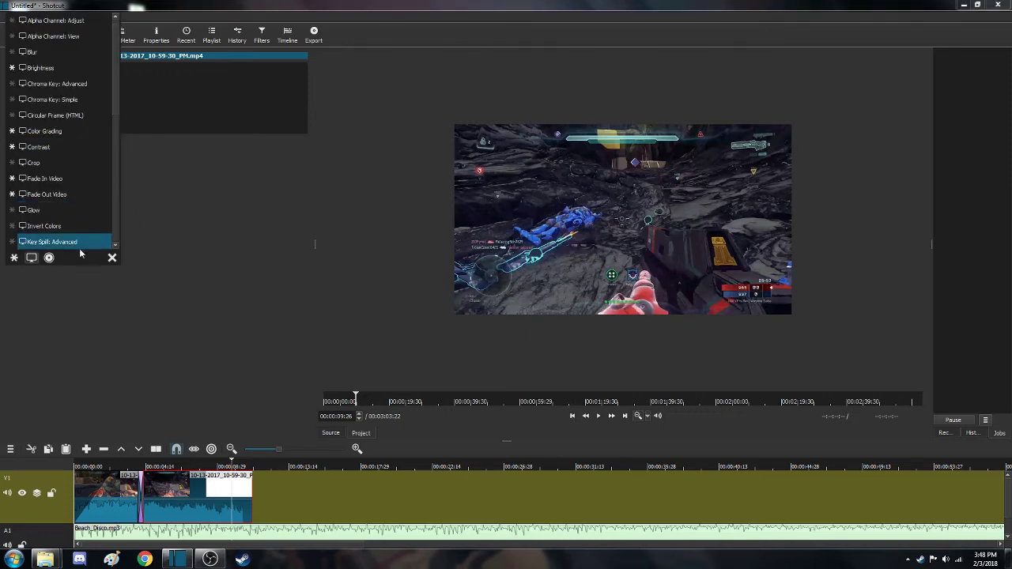
scroll(55, 225, down, 1)
click(46, 119)
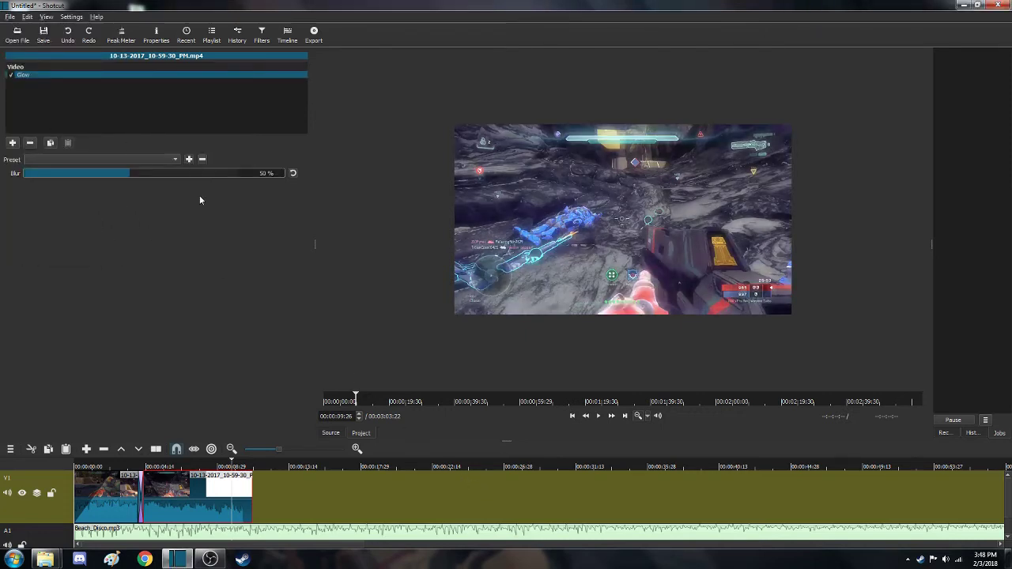
drag(190, 176, 142, 174)
click(30, 142)
Save the project to the Desktop as an MLT XML file named Test.
click(44, 35)
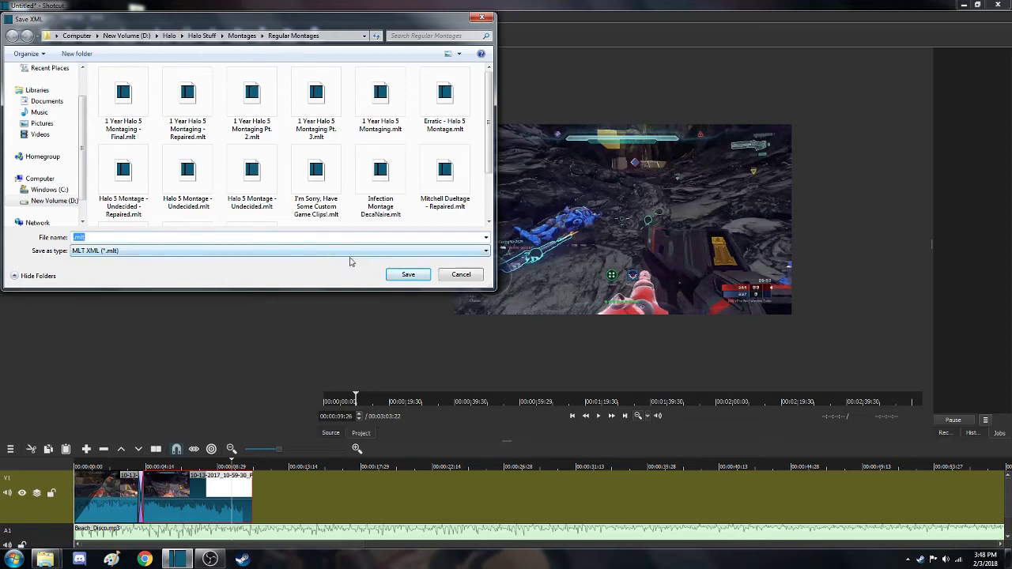
click(452, 274)
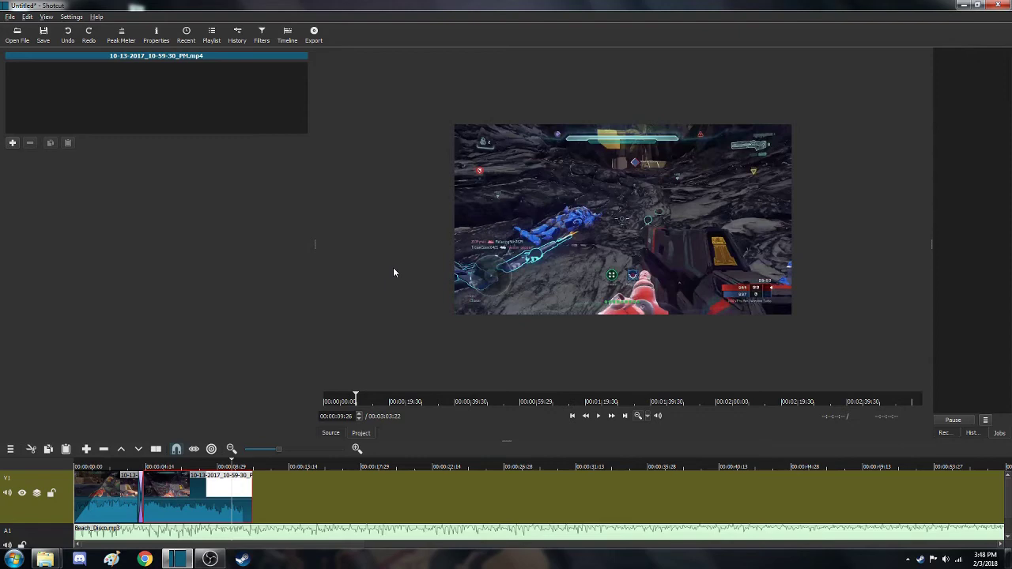
click(44, 35)
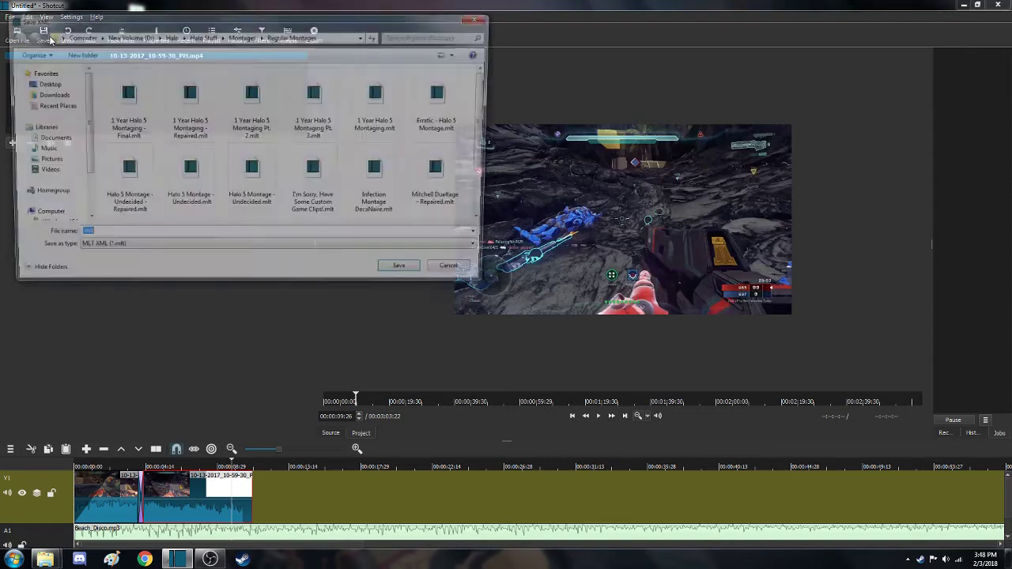
text(Test)
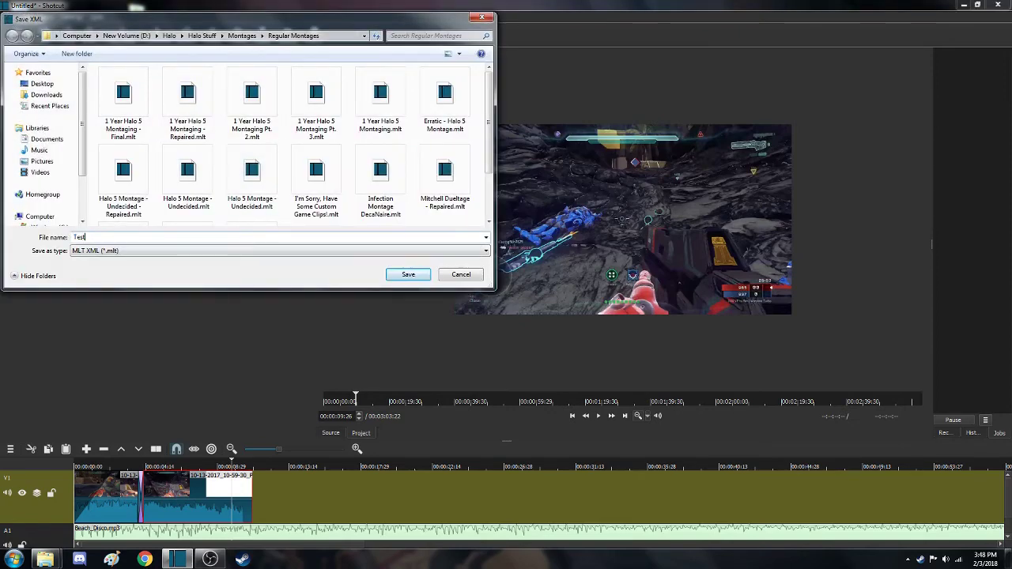
click(42, 83)
click(395, 274)
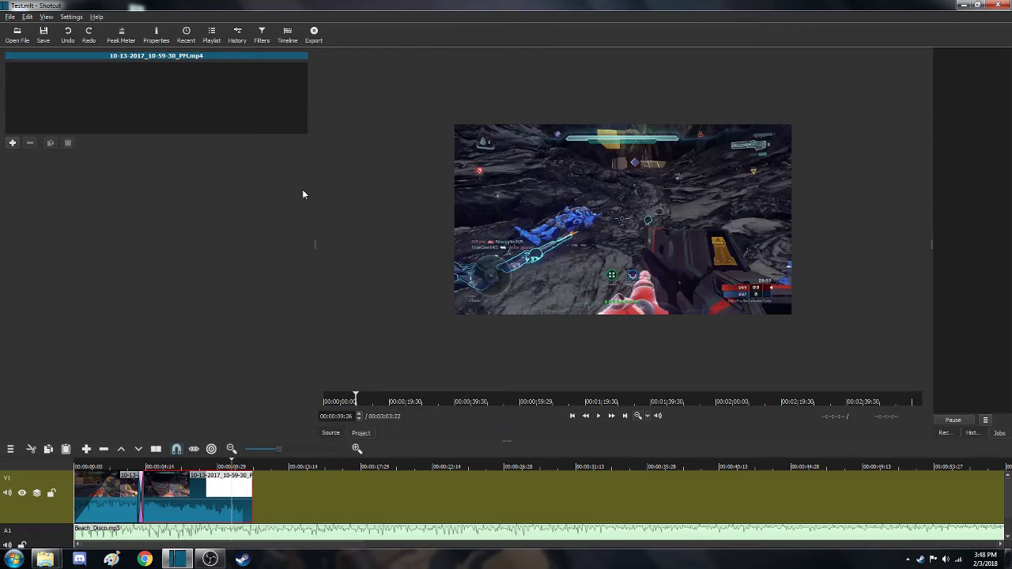
Widen the Filters and Jobs panels beside the preview, and move the playhead to 00:00:07:21.
drag(314, 238, 366, 246)
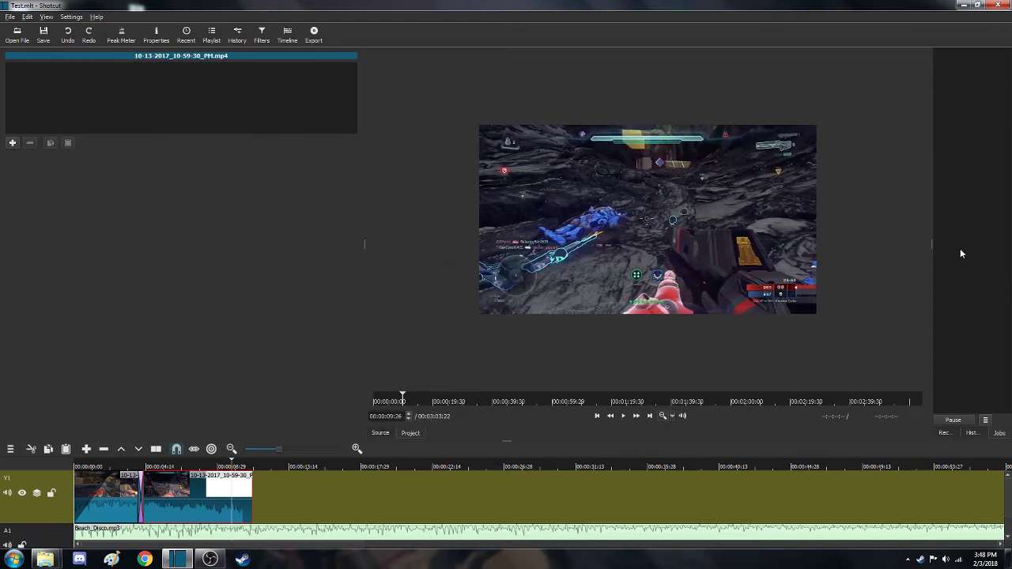
mouse_move(929, 243)
mouse_down()
mouse_move(803, 242)
mouse_move(917, 237)
mouse_up()
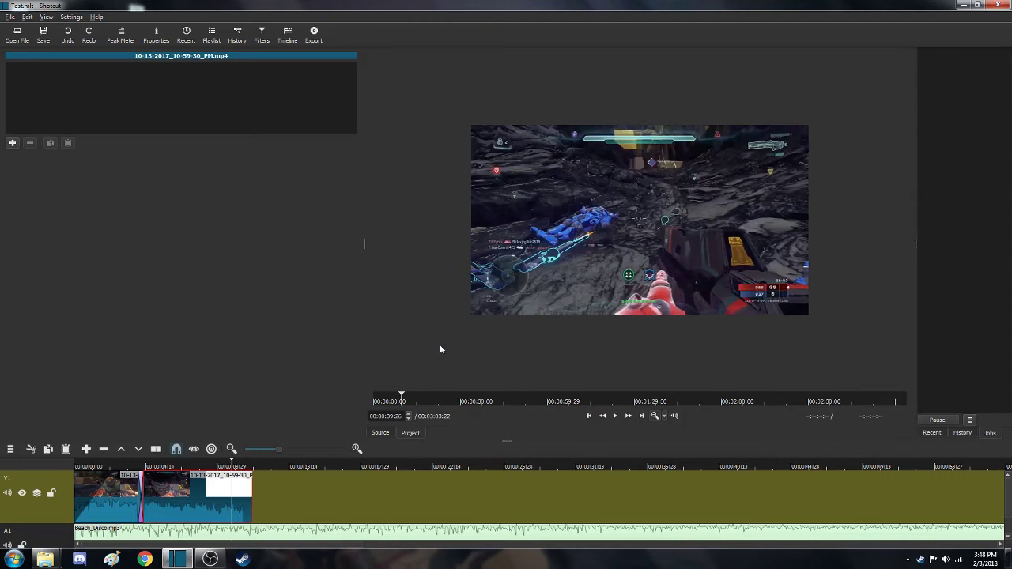
mouse_move(188, 469)
mouse_down()
mouse_move(115, 481)
mouse_move(196, 478)
mouse_up()
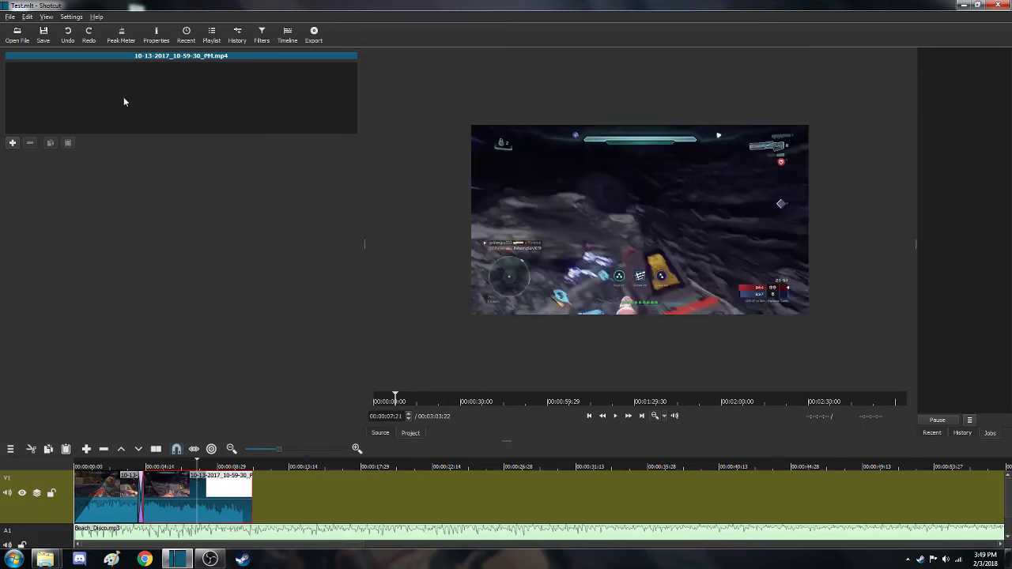
Export the timeline as an mp4 video to the Desktop with the file name "The bets Test.mp4".
click(10, 17)
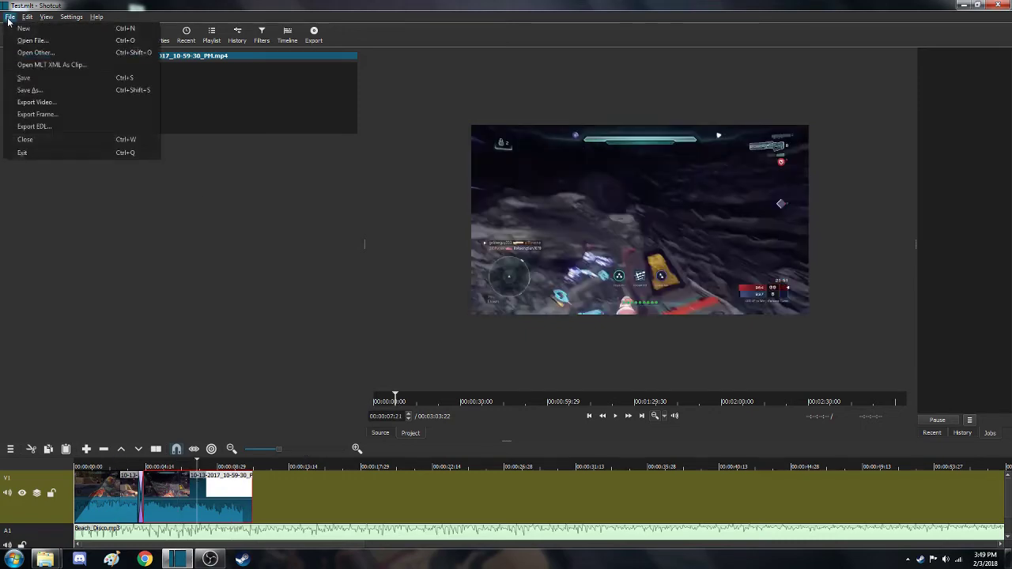
click(49, 104)
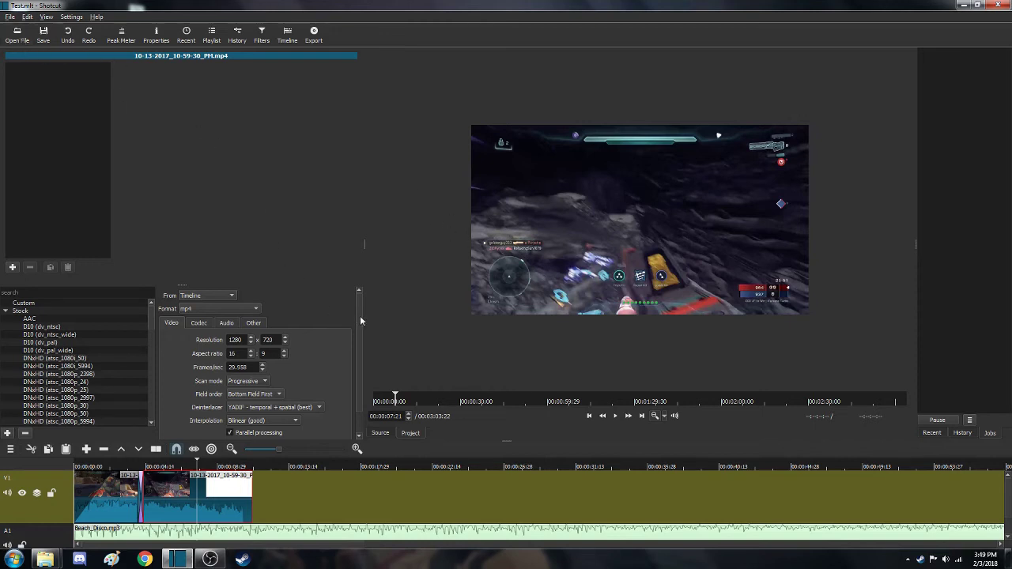
mouse_move(359, 317)
mouse_down()
mouse_move(355, 380)
mouse_move(357, 298)
mouse_up()
drag(357, 335, 356, 371)
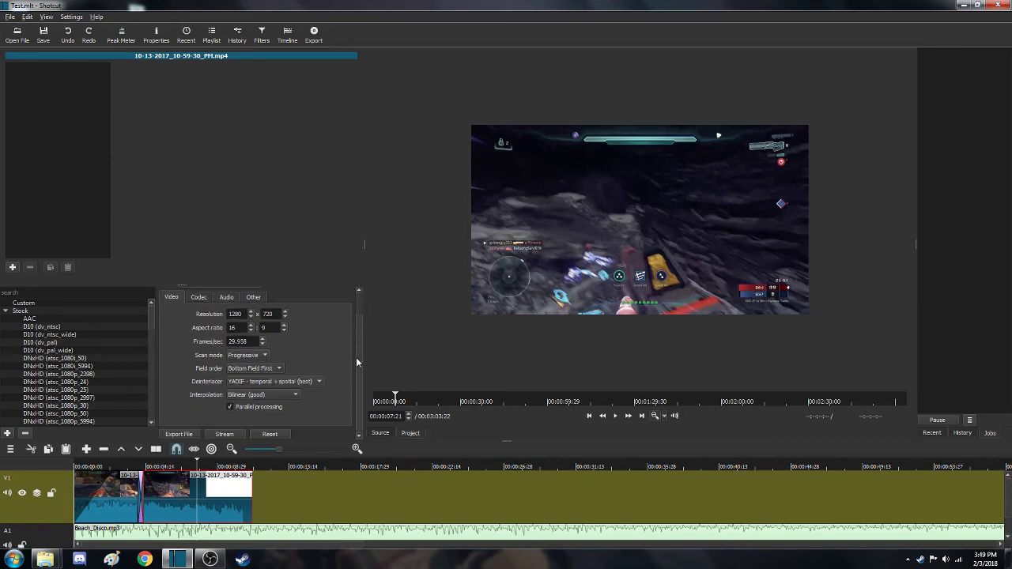
click(175, 434)
click(42, 84)
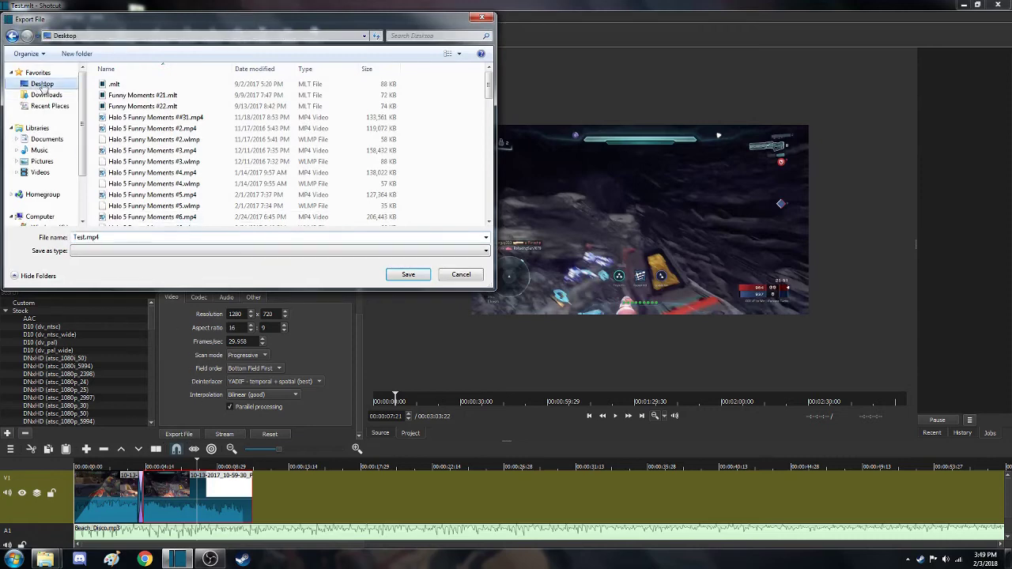
double_click(77, 236)
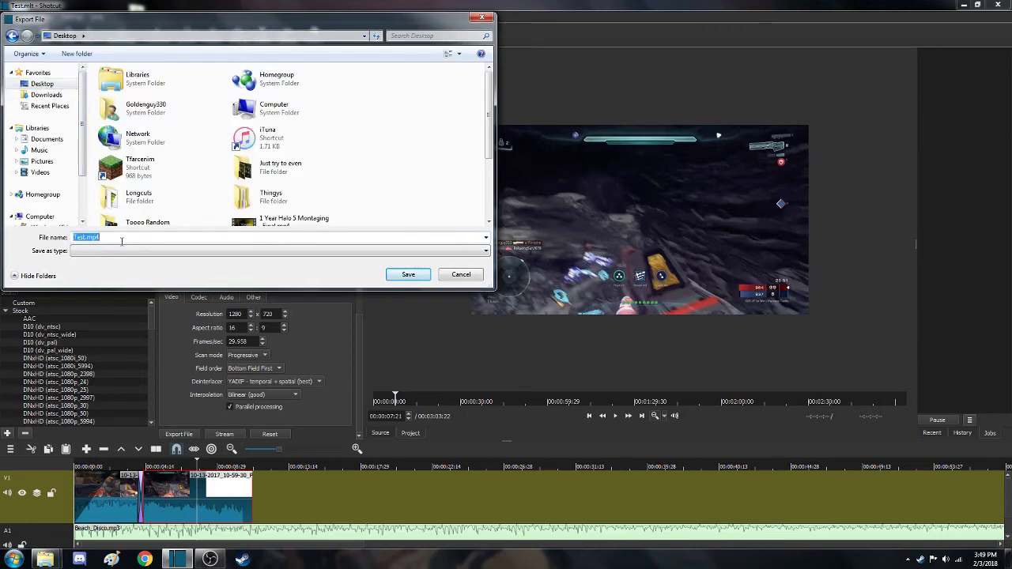
click(74, 238)
text(The)
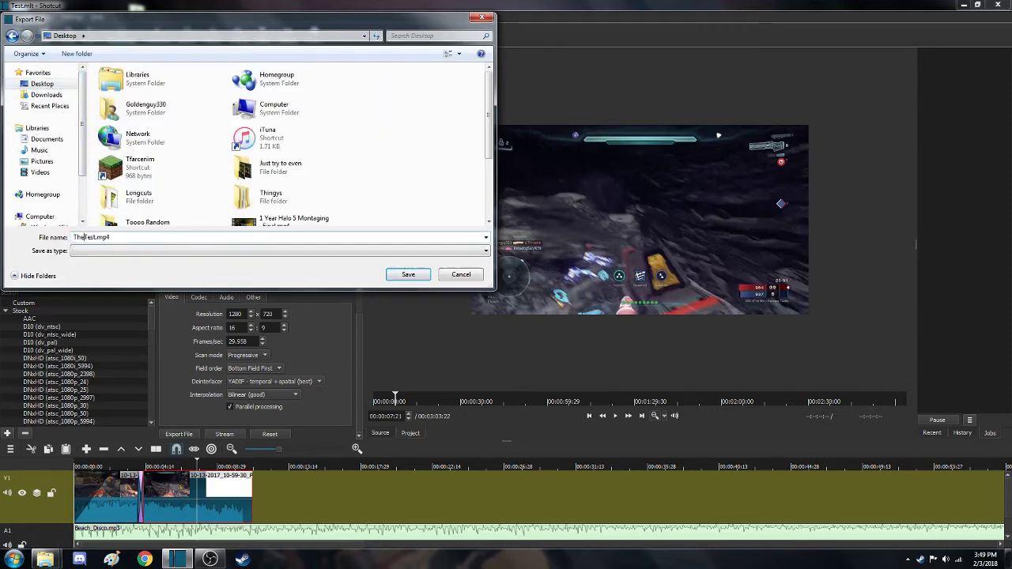
text( bets)
click(404, 276)
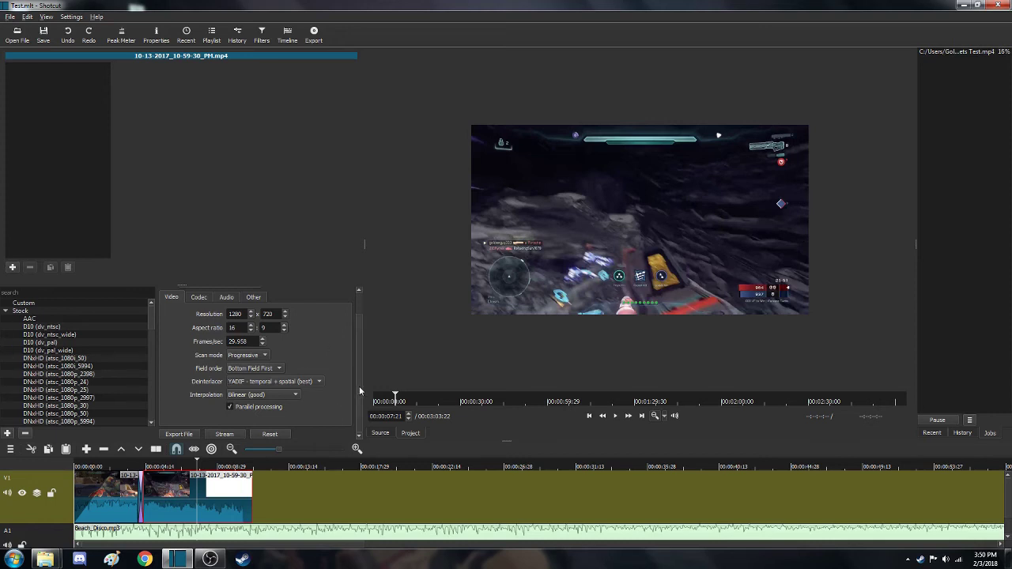
Try adding a second video track above V1, undo the addition, and move the playhead to 00:00:18:04.
drag(359, 386, 359, 413)
mouse_move(231, 410)
click(10, 449)
click(19, 463)
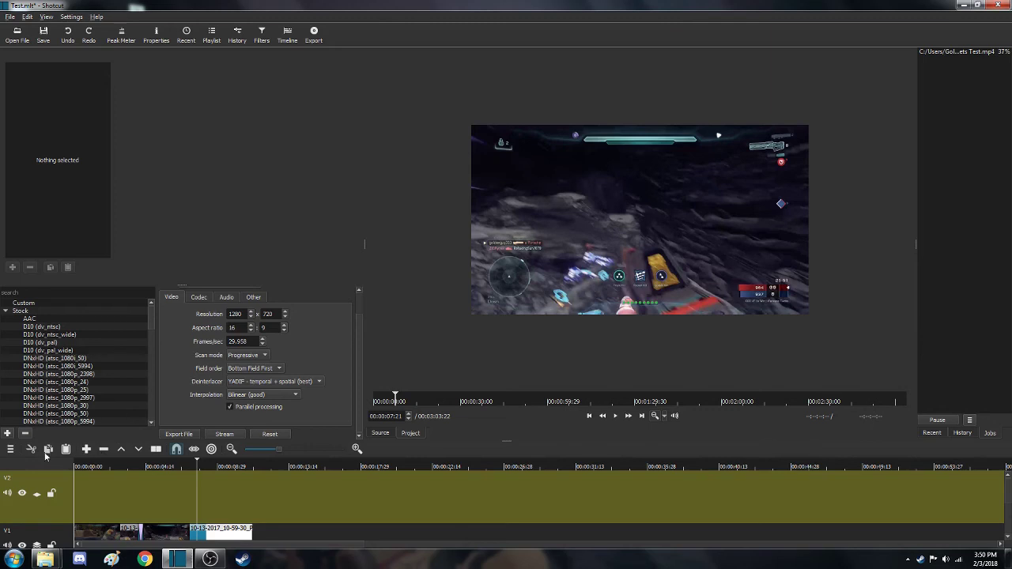
click(67, 34)
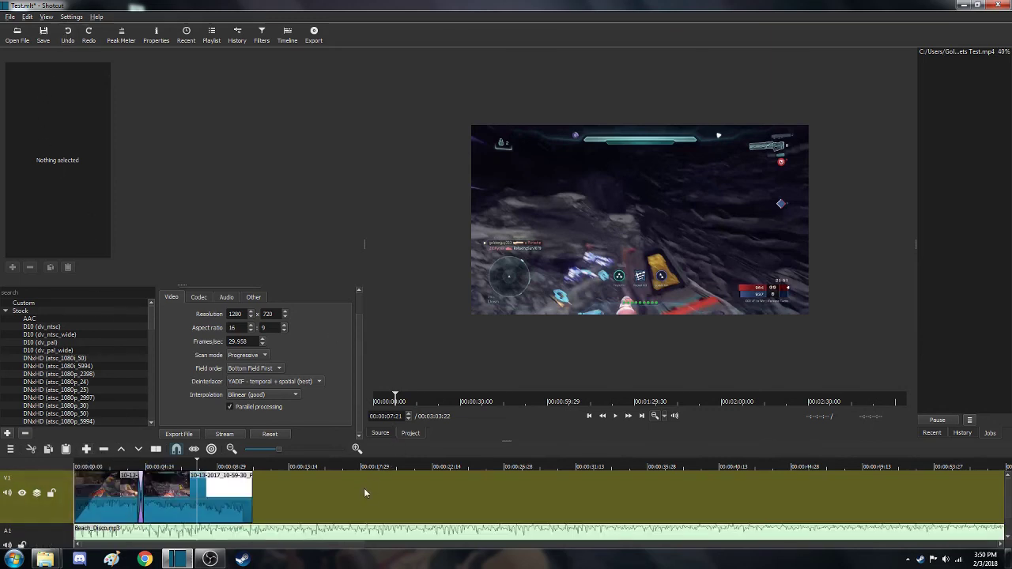
click(362, 490)
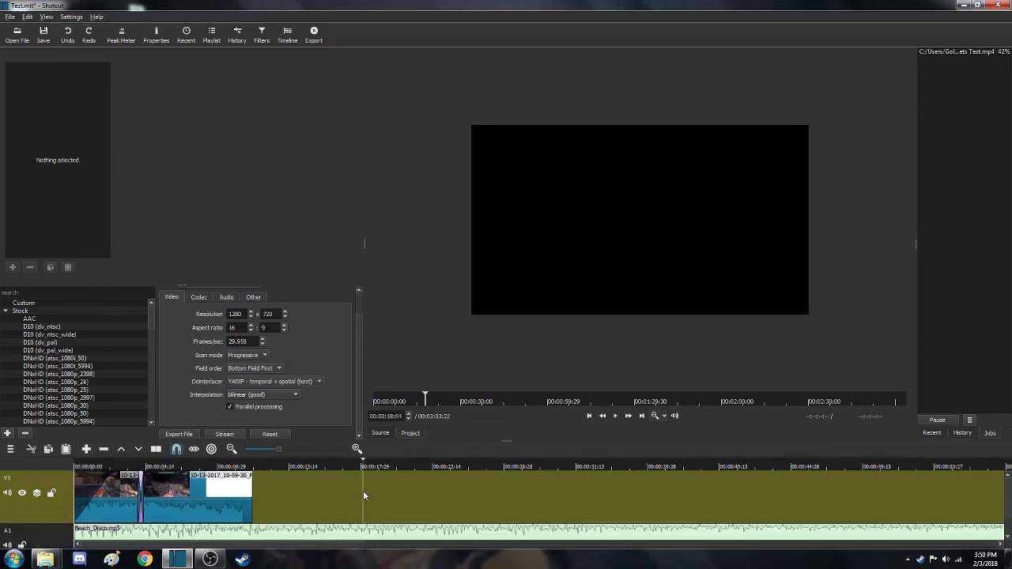